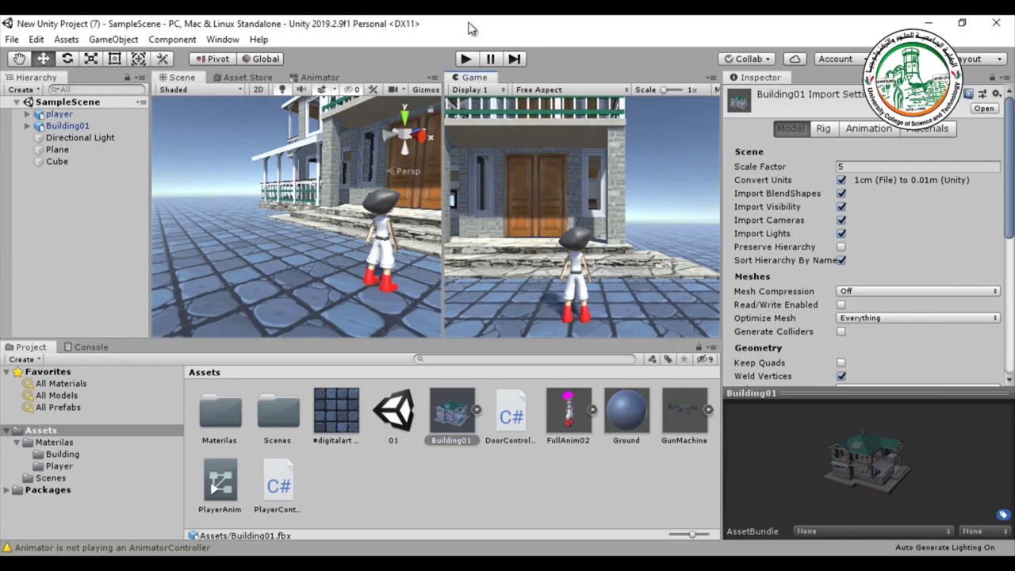
# Play-test the scene by walking the character through the building's front door into the interior, and stop the game.
pyautogui.click(466, 58)
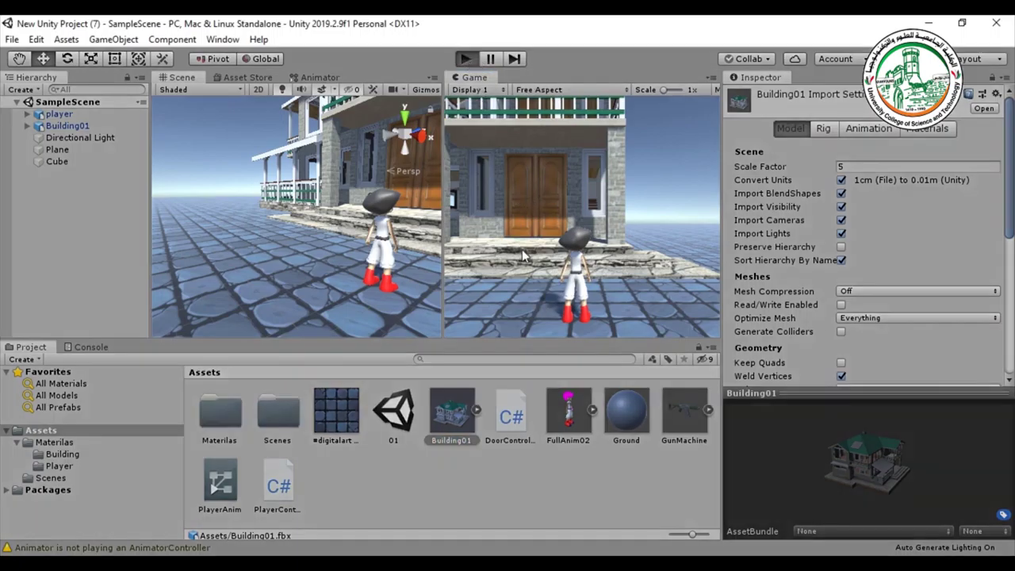
pyautogui.press('w')
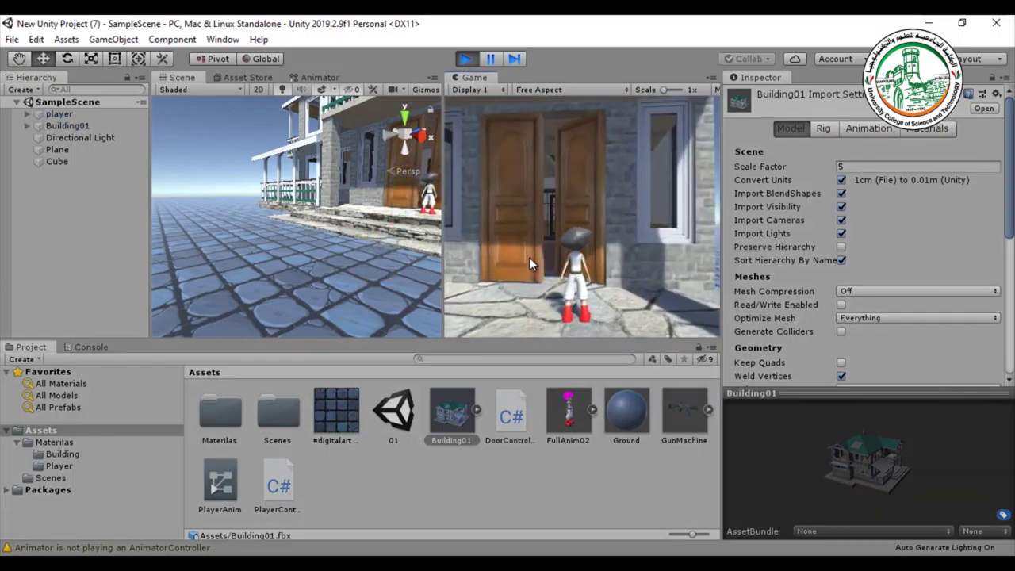
pyautogui.press('w')
pyautogui.press('w')
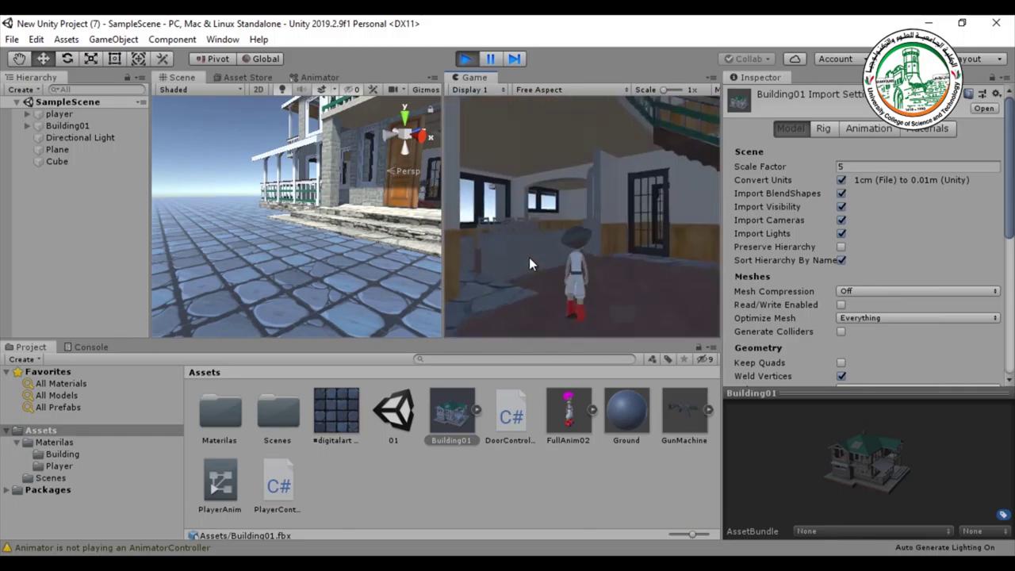
pyautogui.press('w')
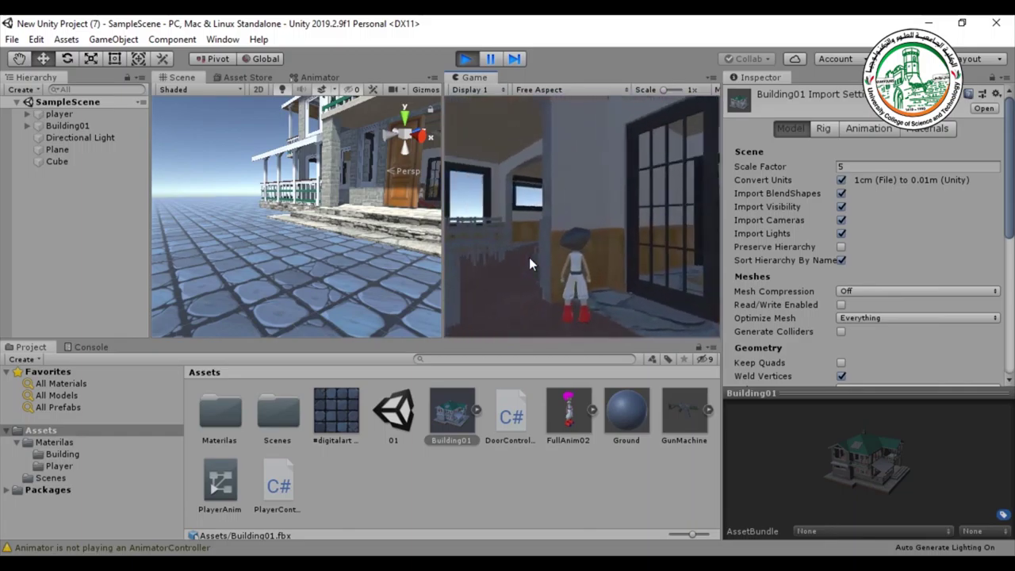
pyautogui.hotkey('ctrl', 'p')
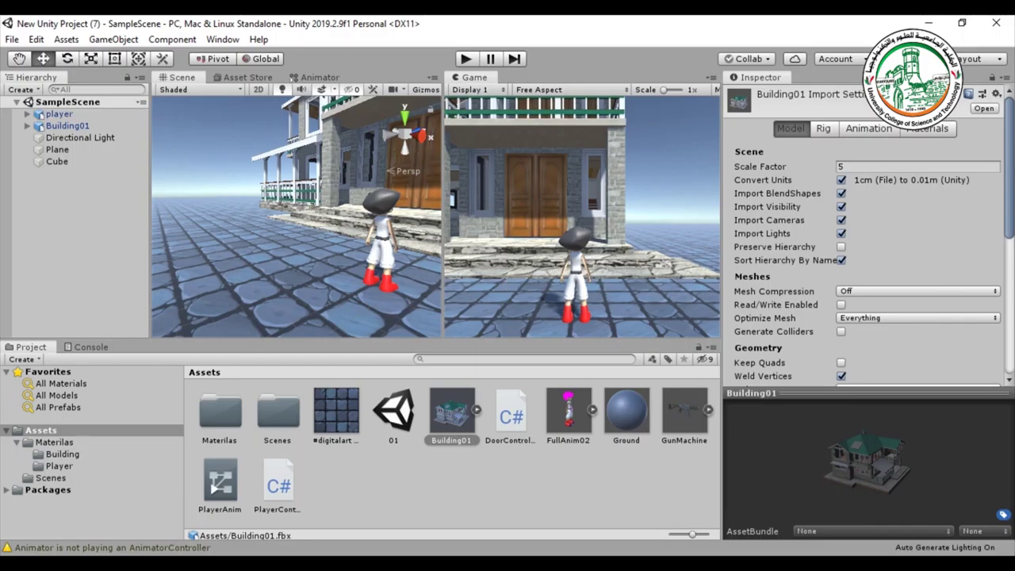
# Switch to Maya, widen the viewport and examine the GunMachine rifle model from several angles.
pyautogui.moveTo(177, 550)
pyautogui.click(222, 510)
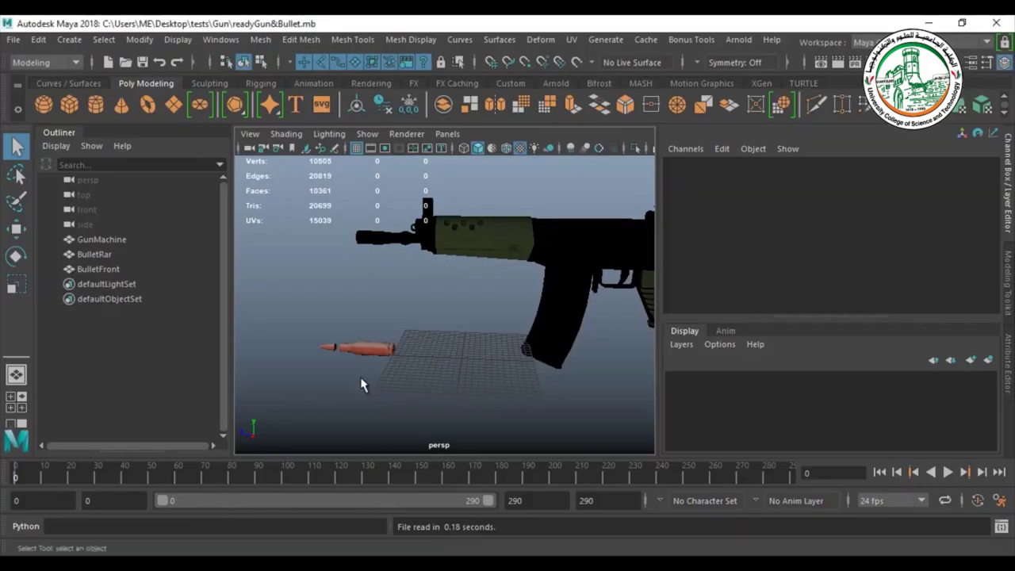
pyautogui.moveTo(655, 252); pyautogui.dragTo(806, 263)
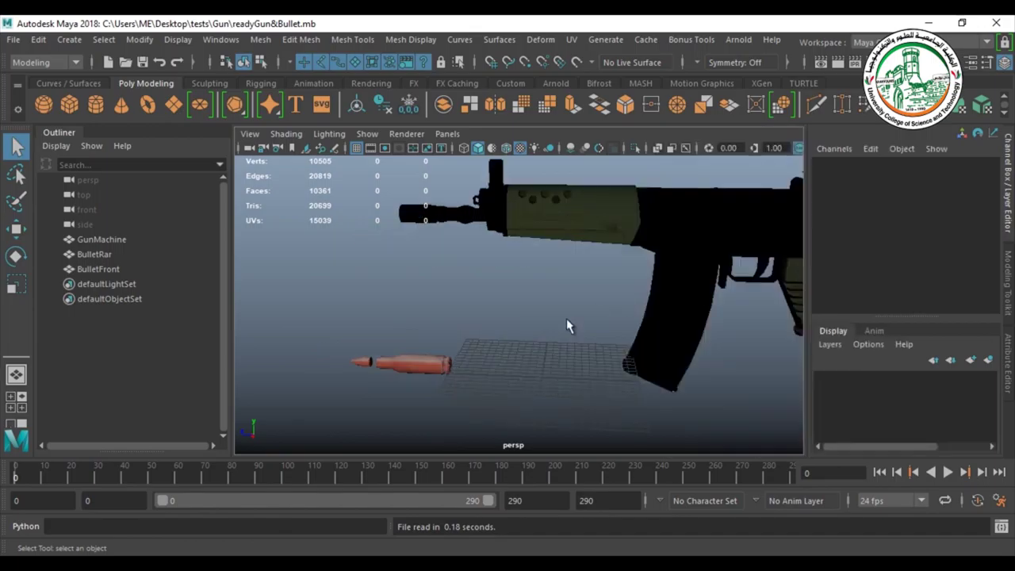
pyautogui.scroll(-5, 565, 325)
pyautogui.keyDown('alt'); pyautogui.moveTo(564, 329); pyautogui.dragTo(480, 369, button='middle'); pyautogui.keyUp('alt')
pyautogui.click(462, 325)
pyautogui.keyDown('alt'); pyautogui.moveTo(461, 325); pyautogui.dragTo(465, 349, button='middle'); pyautogui.keyUp('alt')
pyautogui.keyDown('alt'); pyautogui.moveTo(465, 348); pyautogui.dragTo(386, 402); pyautogui.keyUp('alt')
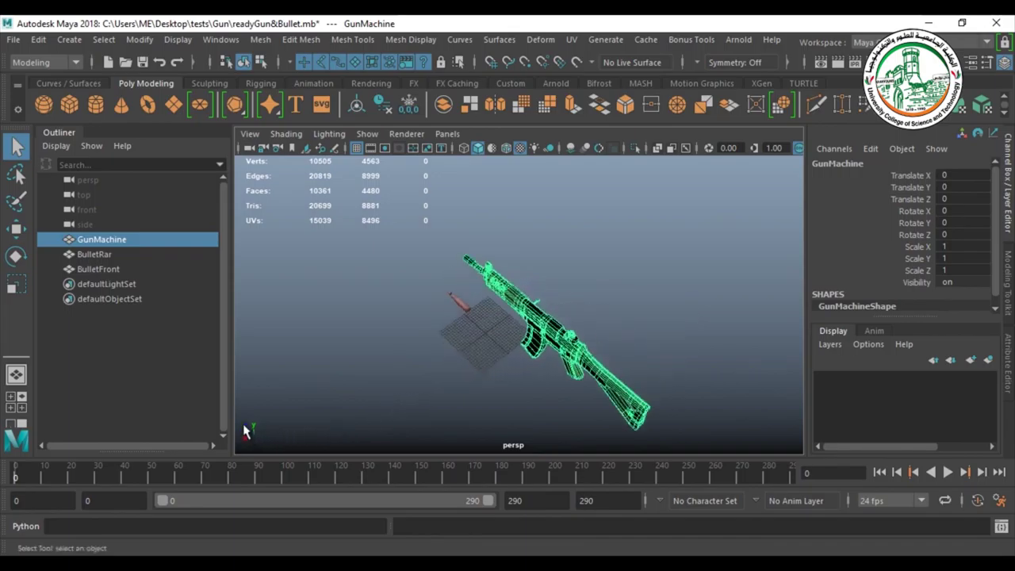
pyautogui.moveTo(481, 354)
pyautogui.keyDown('alt'); pyautogui.mouseDown()
pyautogui.moveTo(515, 357)
pyautogui.moveTo(478, 344)
pyautogui.mouseUp(); pyautogui.keyUp('alt')
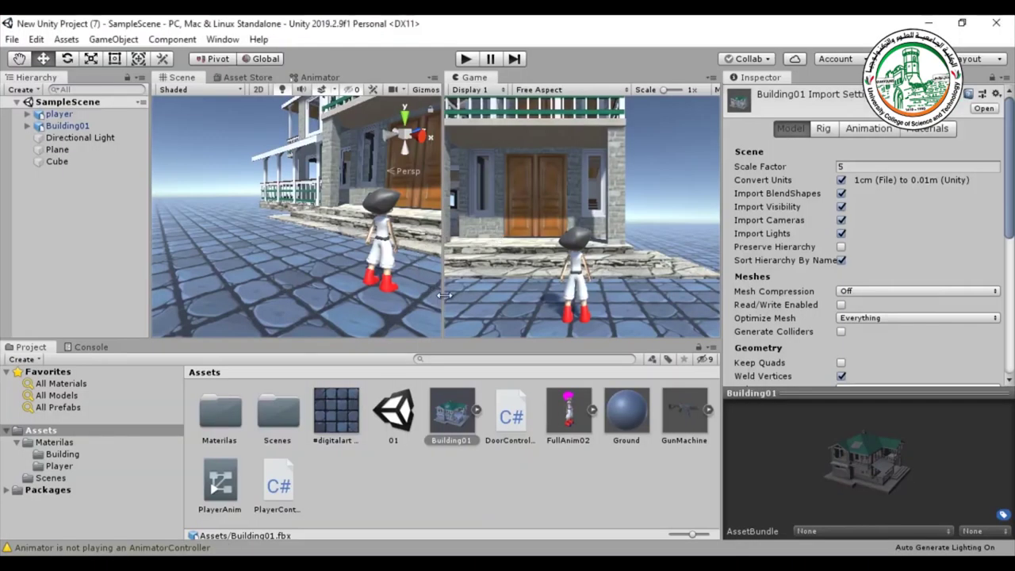
# Switch to Unity, select the player character in the scene and view it from the side.
pyautogui.click(513, 283)
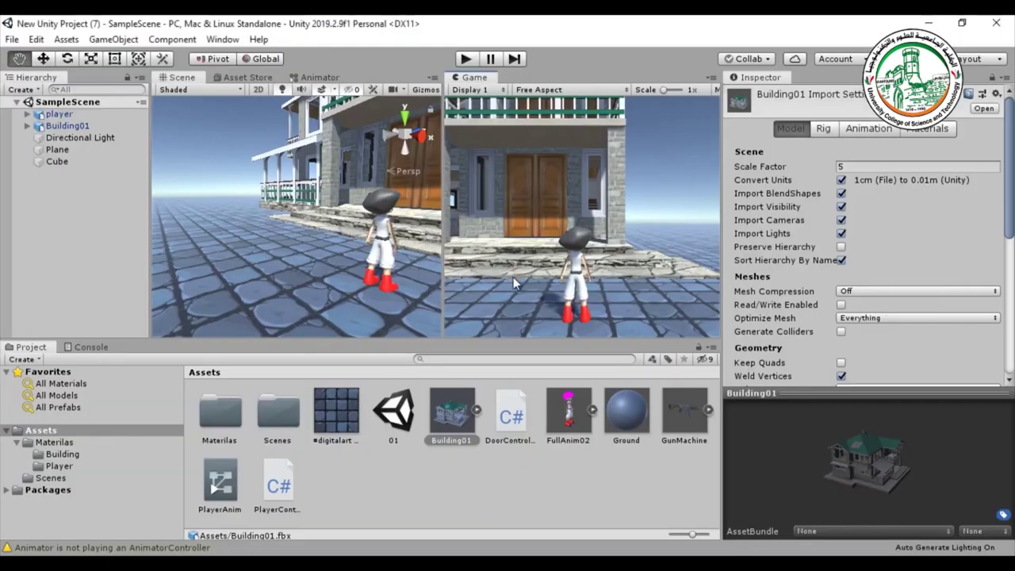
pyautogui.press('w')
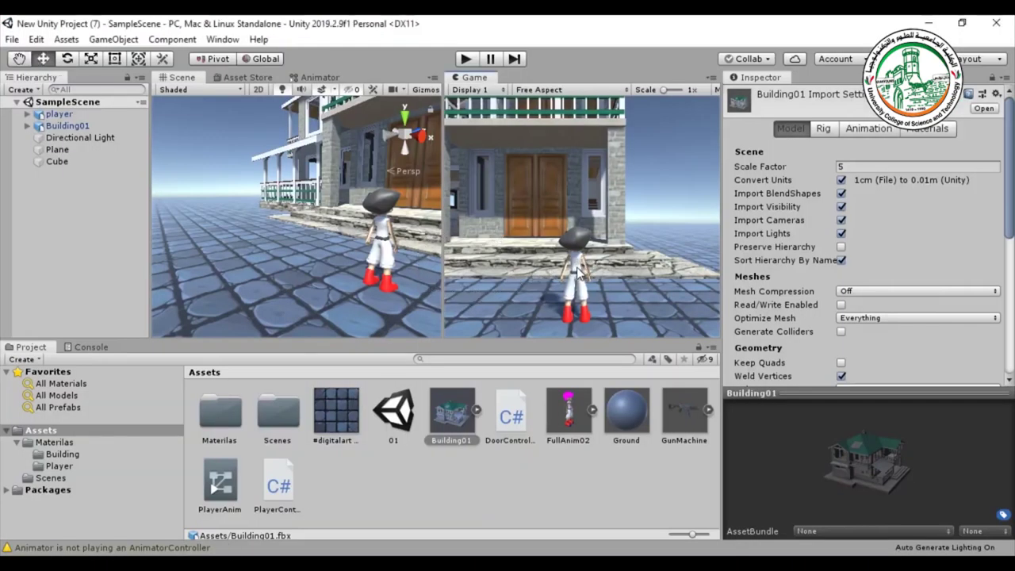
pyautogui.click(377, 218)
pyautogui.keyDown('alt'); pyautogui.moveTo(383, 257); pyautogui.dragTo(284, 298); pyautogui.keyUp('alt')
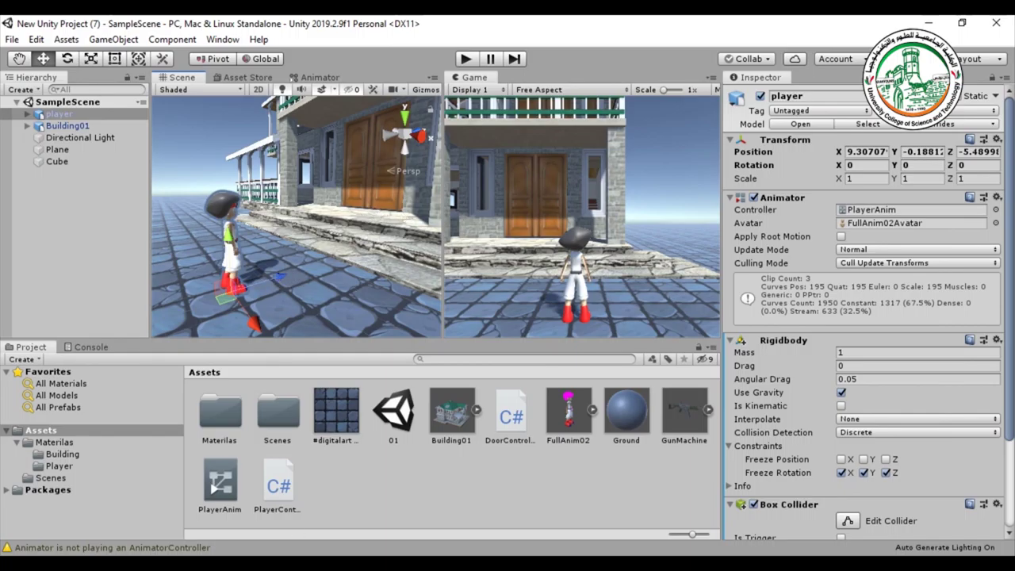
# Switch to Maya and examine the rifle side-on together with the bullet beside it.
pyautogui.click(246, 505)
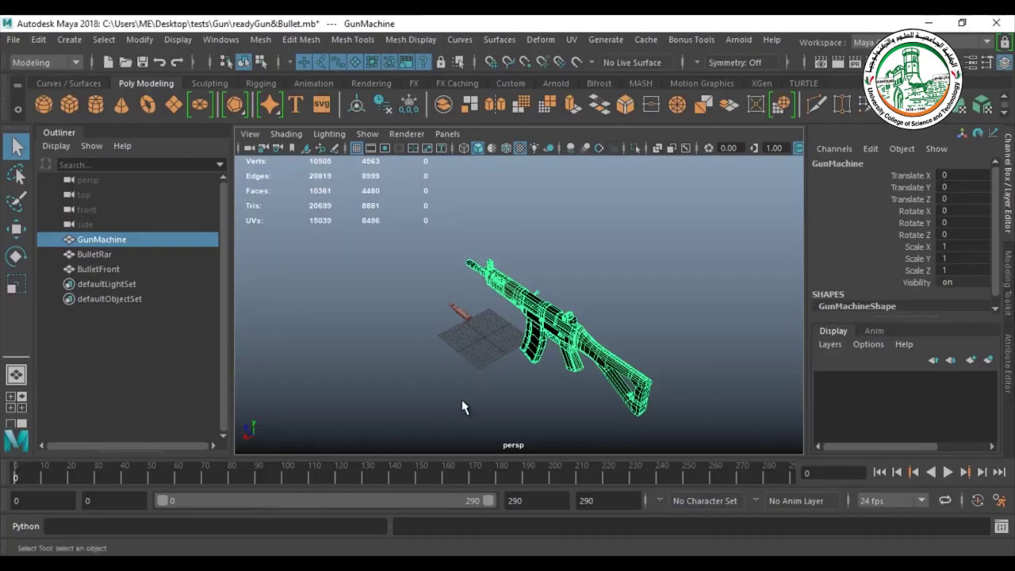
pyautogui.keyDown('alt'); pyautogui.moveTo(433, 368); pyautogui.dragTo(534, 344); pyautogui.keyUp('alt')
pyautogui.click(481, 337)
pyautogui.scroll(3, 481, 329)
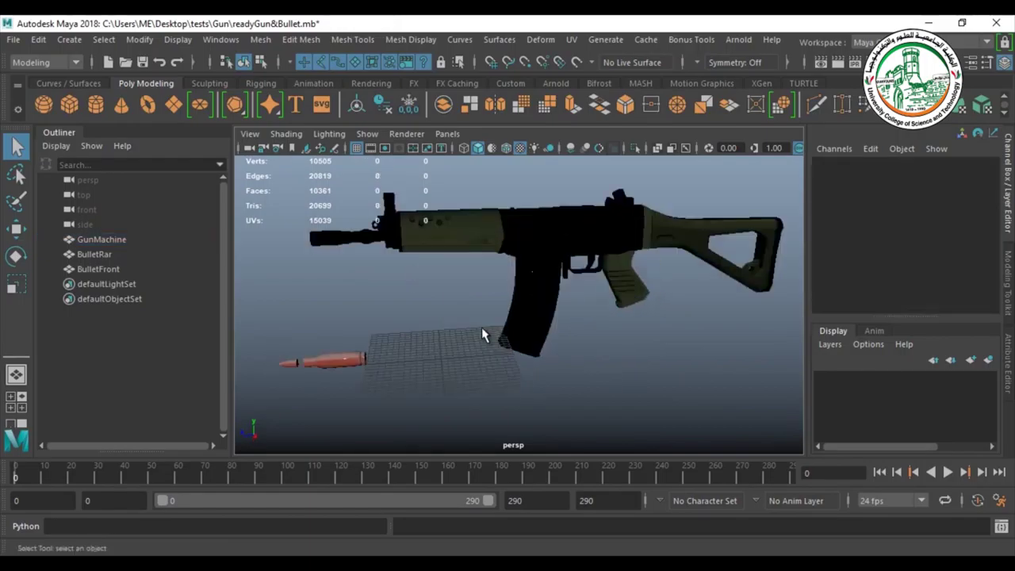
pyautogui.click(463, 260)
pyautogui.click(396, 380)
# Examine the bullet's two separate parts, the BulletRar casing and the BulletFront tip, by selecting each one.
pyautogui.click(390, 347)
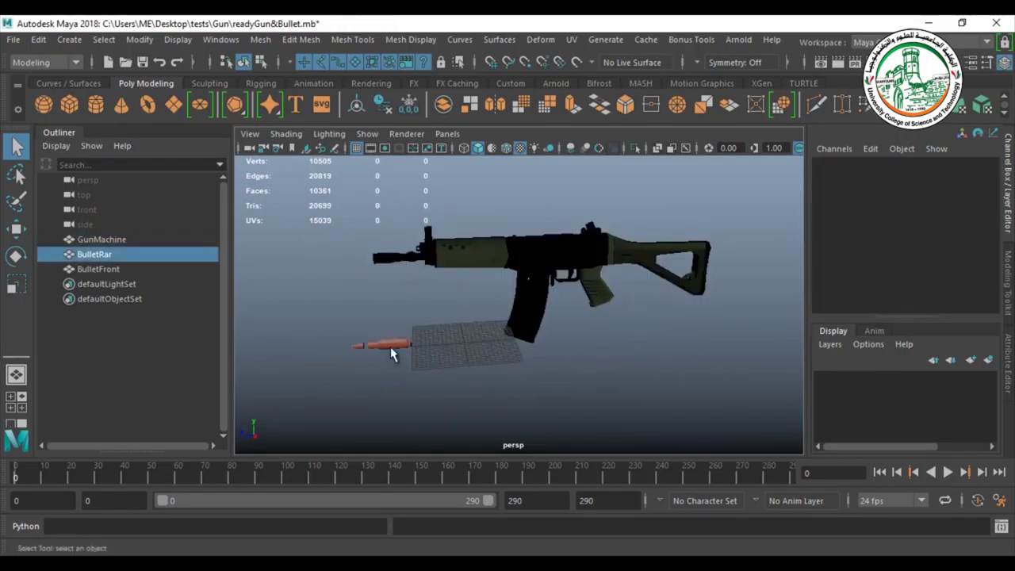
pyautogui.click(354, 347)
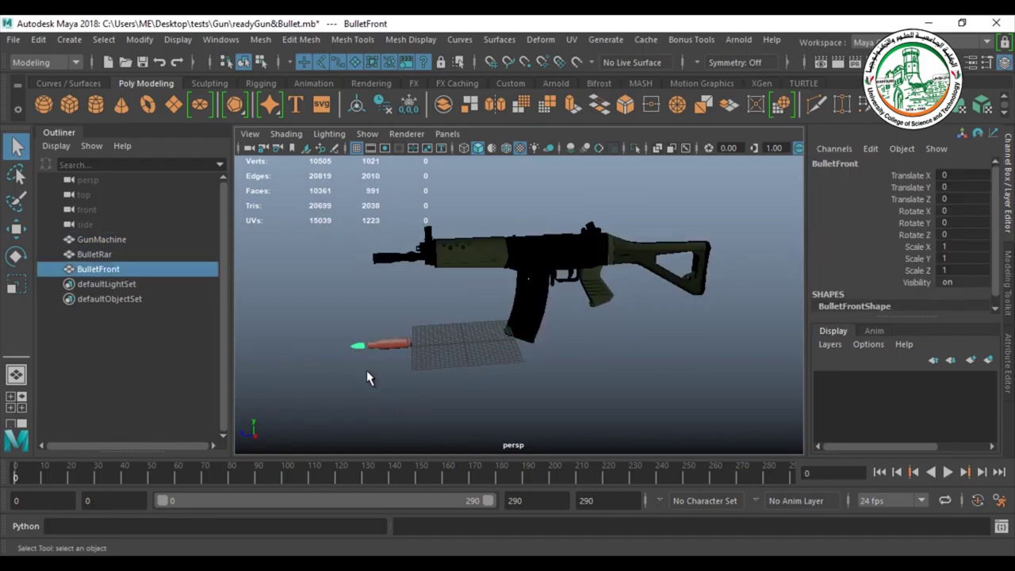
pyautogui.click(373, 371)
pyautogui.scroll(3, 356, 385)
pyautogui.keyDown('alt'); pyautogui.moveTo(328, 401); pyautogui.dragTo(492, 346, button='middle'); pyautogui.keyUp('alt')
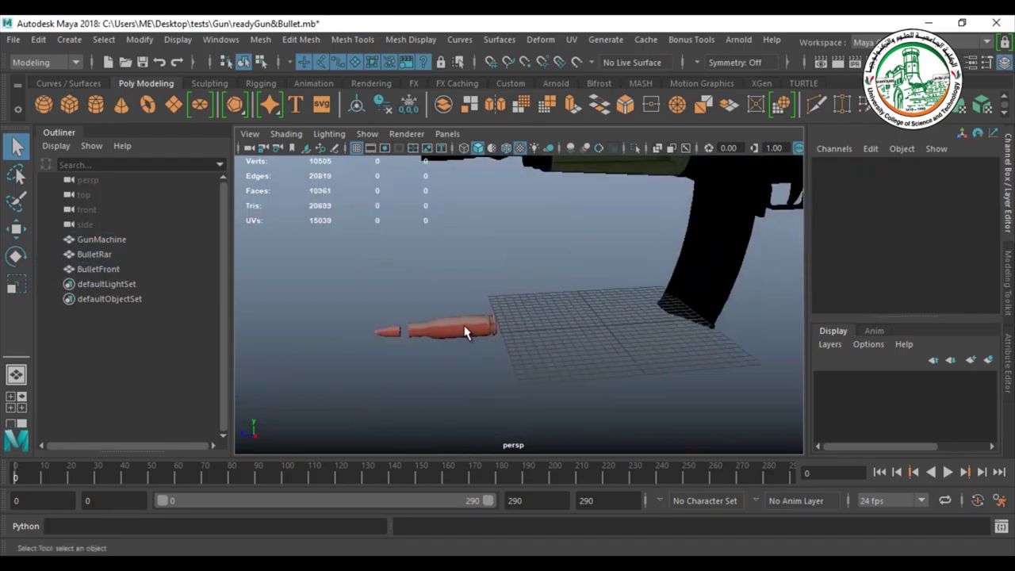
pyautogui.click(465, 333)
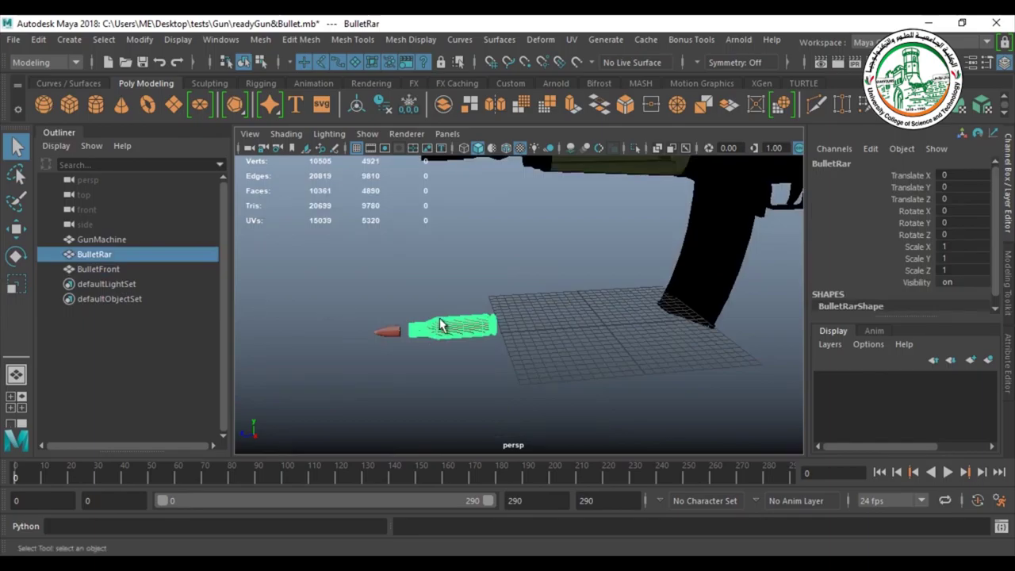
pyautogui.scroll(-3, 442, 323)
pyautogui.keyDown('alt'); pyautogui.moveTo(528, 340); pyautogui.dragTo(476, 362); pyautogui.keyUp('alt')
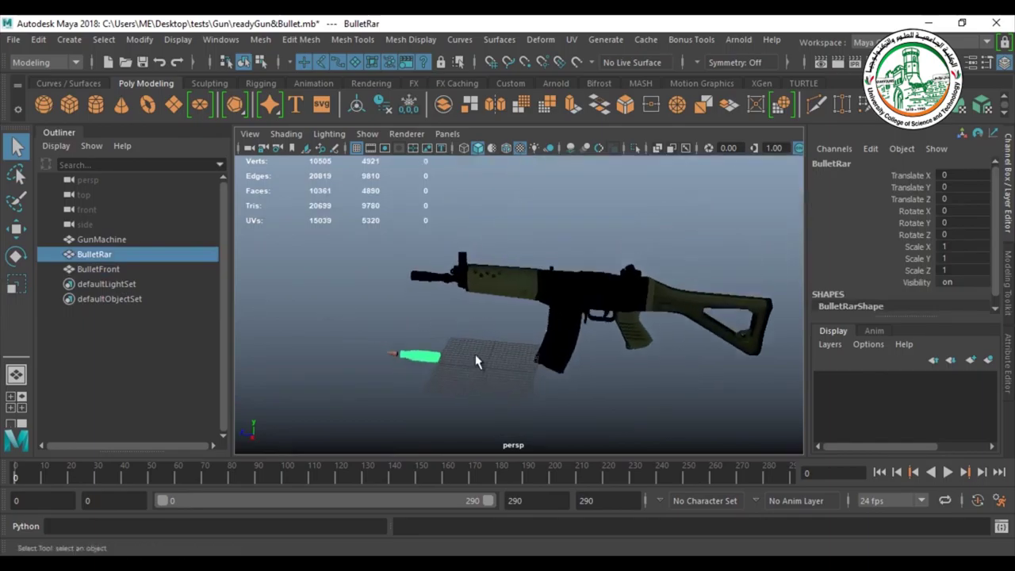
# Activate the Move tool and check the pivot and transform values of GunMachine.
pyautogui.click(539, 289)
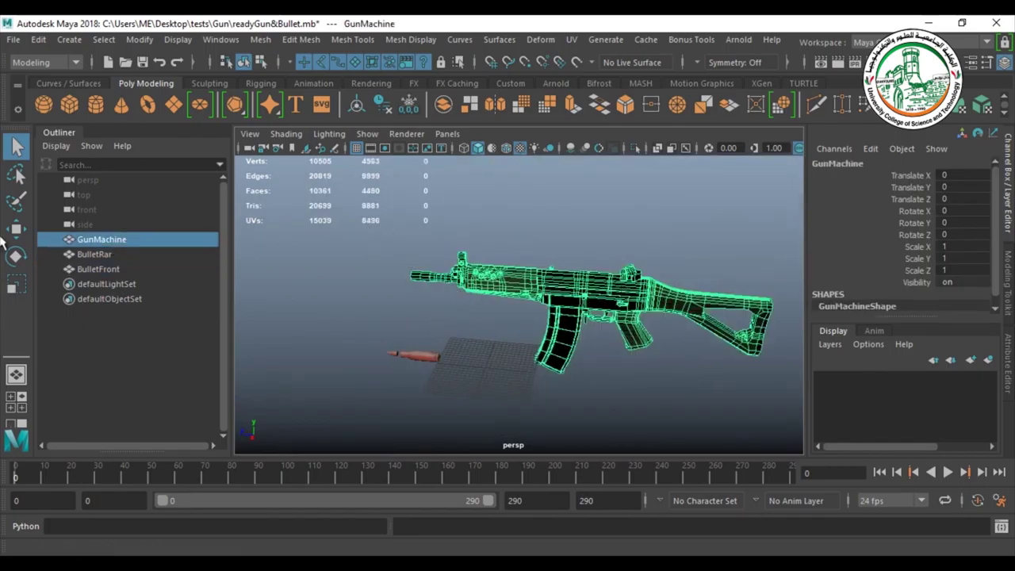
pyautogui.click(29, 233)
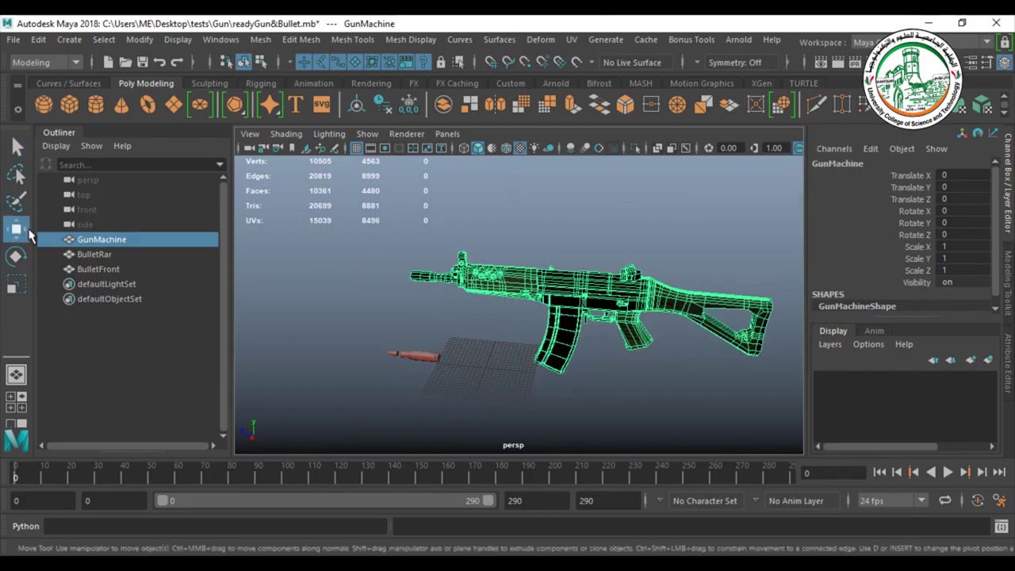
pyautogui.click(428, 357)
pyautogui.click(290, 410)
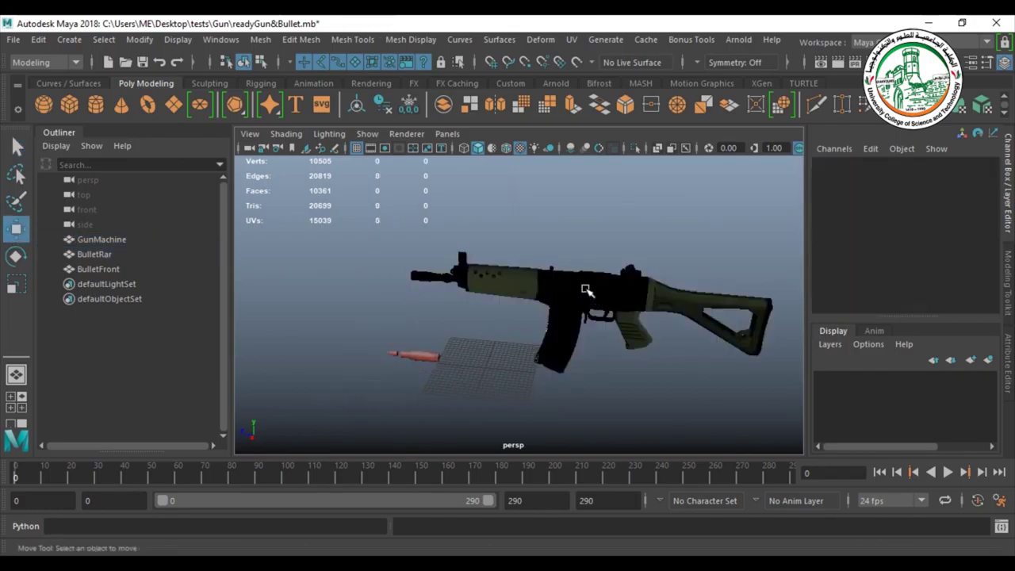
pyautogui.click(589, 290)
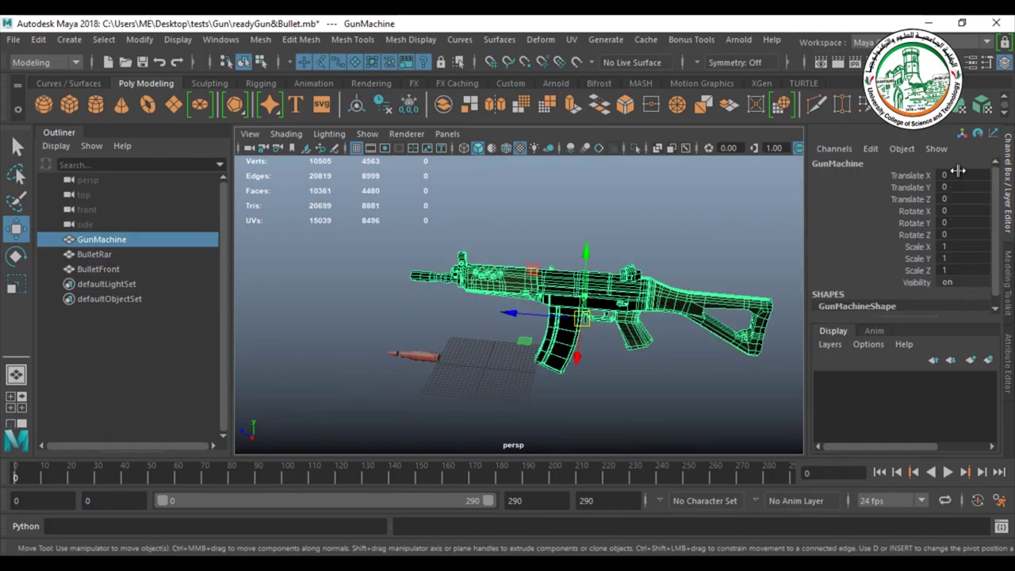
# Select BulletRar and BulletFront together and freeze their transformations.
pyautogui.moveTo(377, 316); pyautogui.dragTo(435, 384)
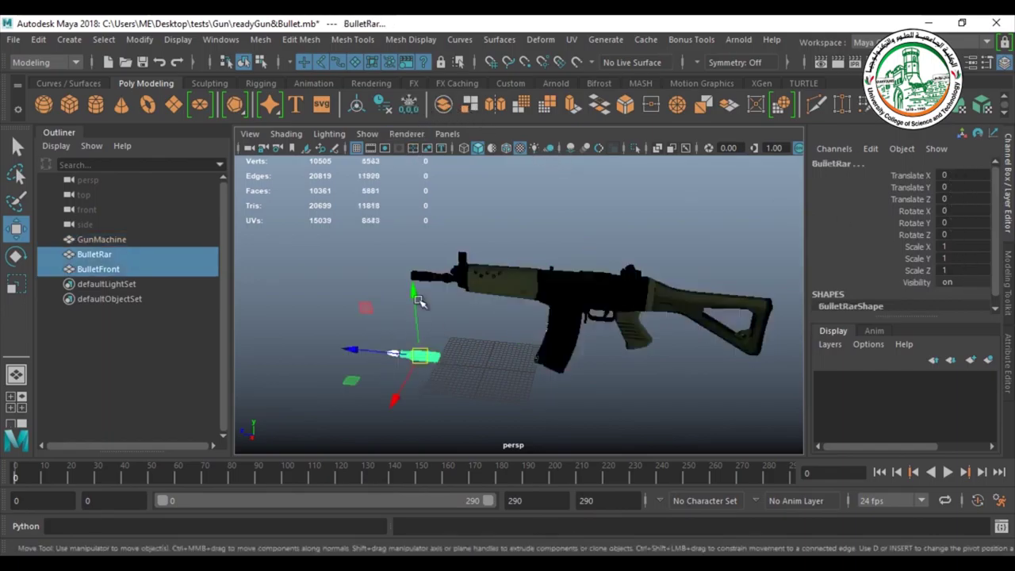
pyautogui.click(409, 104)
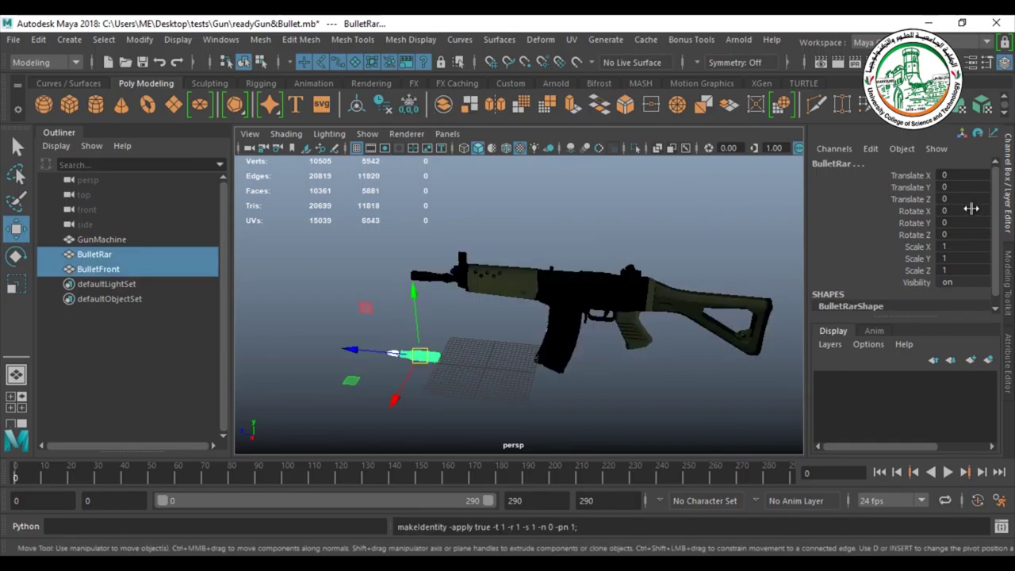
# Export only GunMachine as FBX to C:\Users\ME\Documents\New Unity Project (7)\Assets, replacing the existing GunMachine.fbx.
pyautogui.click(512, 282)
pyautogui.click(13, 39)
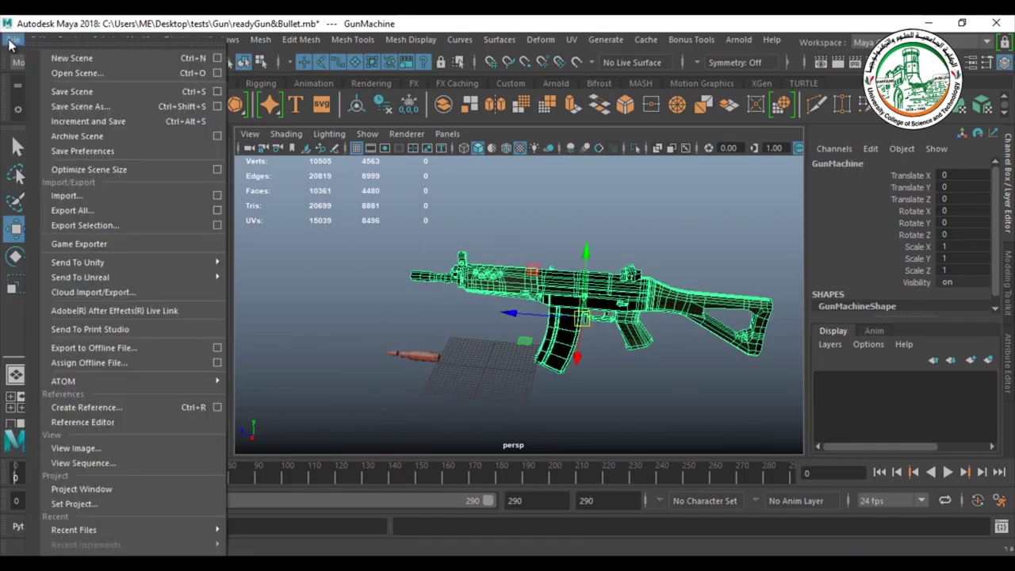
pyautogui.click(66, 225)
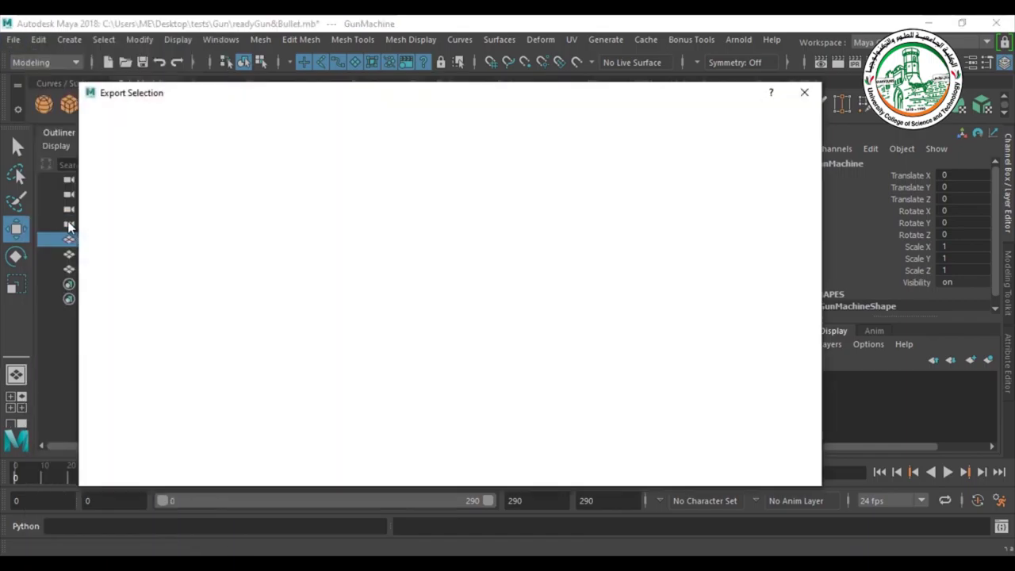
pyautogui.write('C:\\Users\\ME\\Documents\\New Unity Project (7)\\Assets')
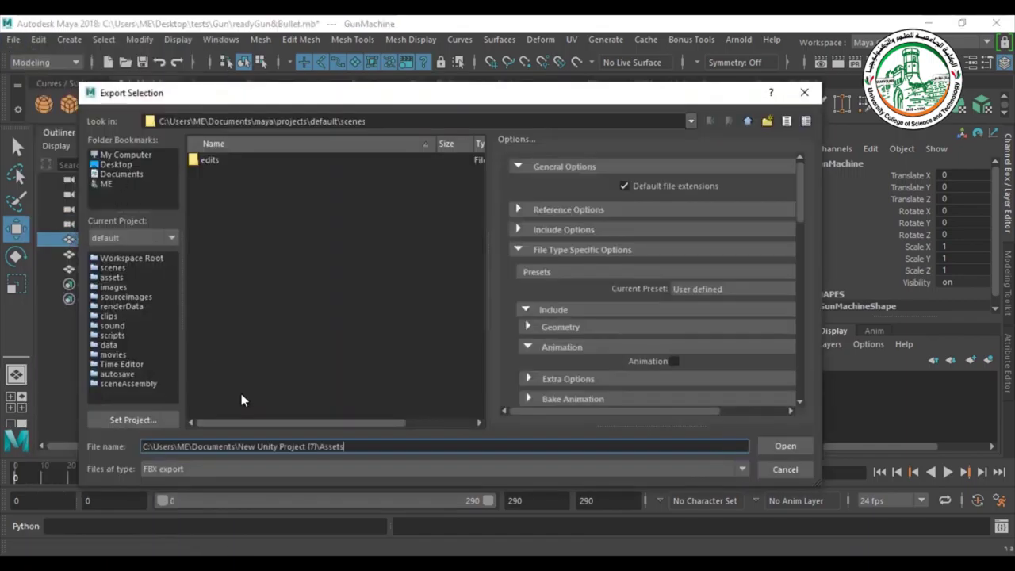
pyautogui.press('Return')
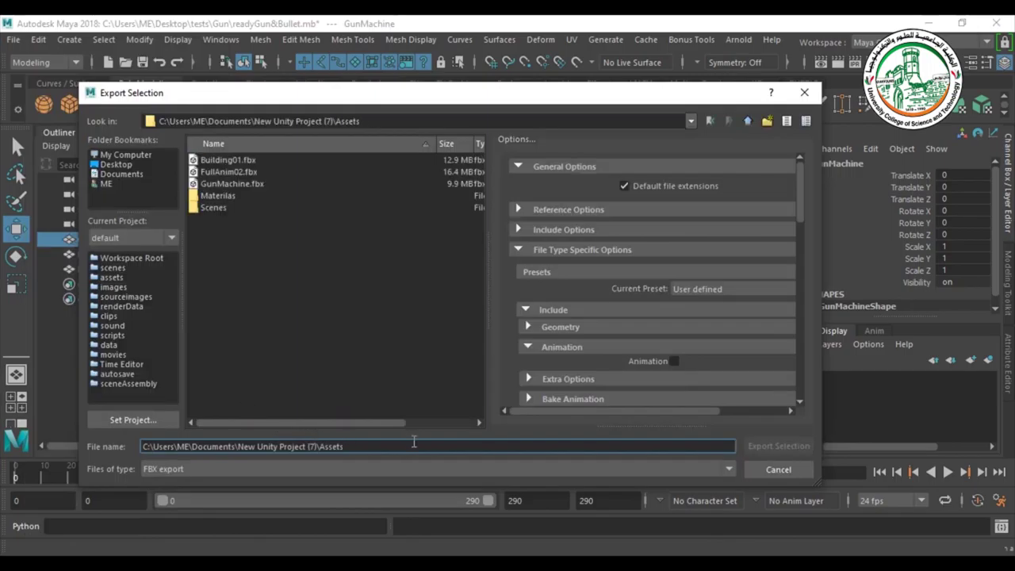
pyautogui.hotkey('ctrl', 'a')
pyautogui.write('Gu')
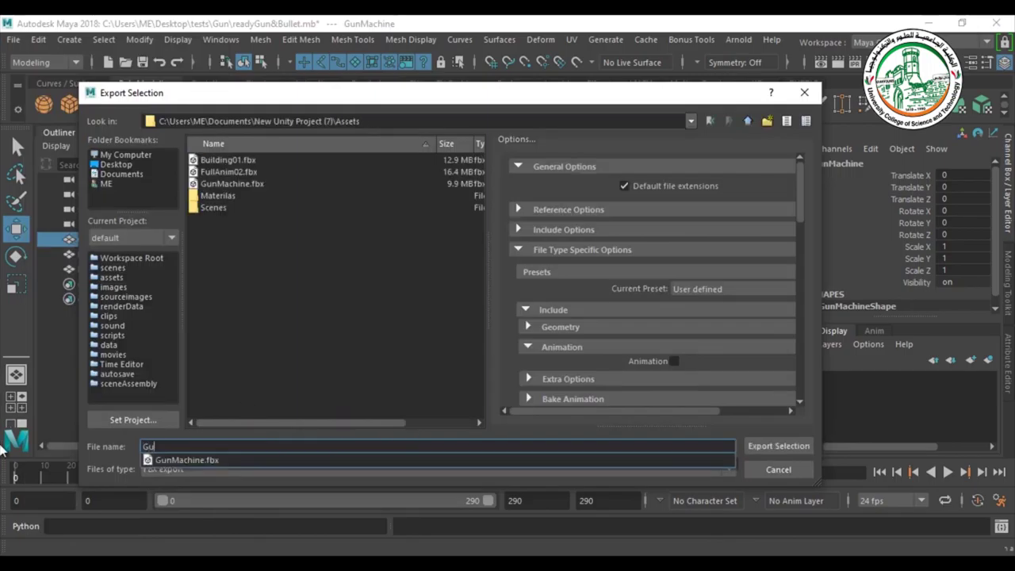
pyautogui.write('n')
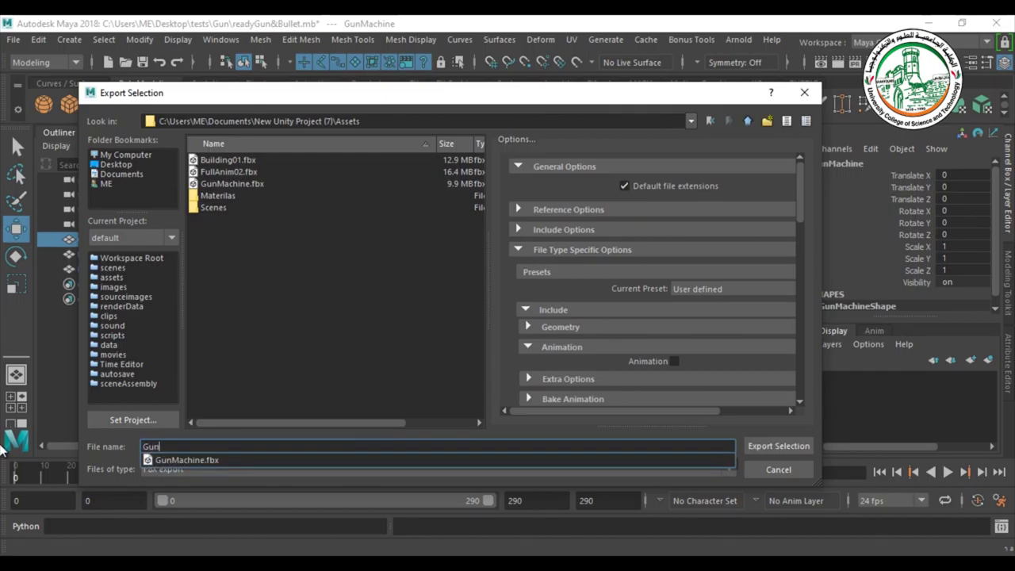
pyautogui.press('Down')
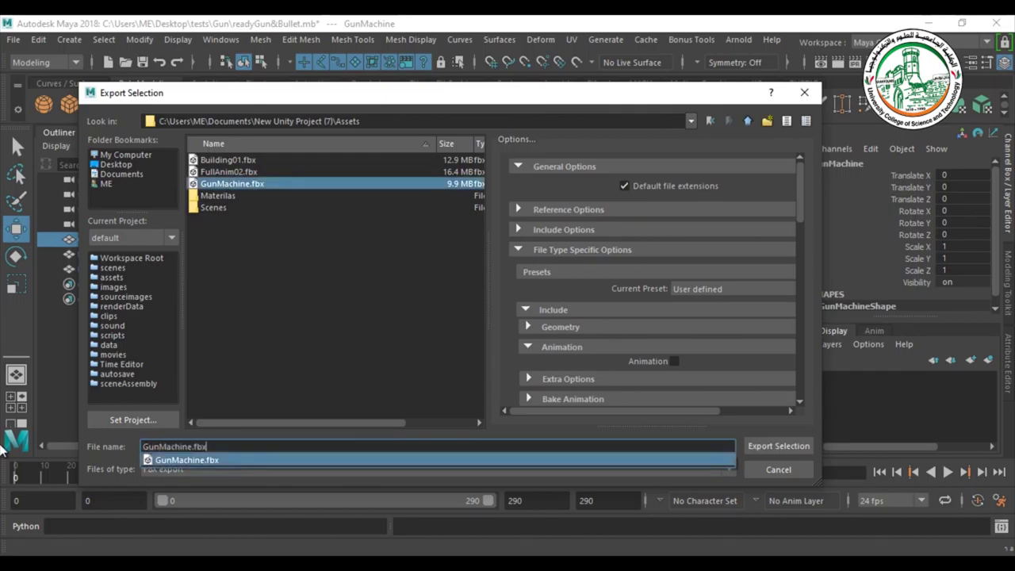
pyautogui.click(783, 446)
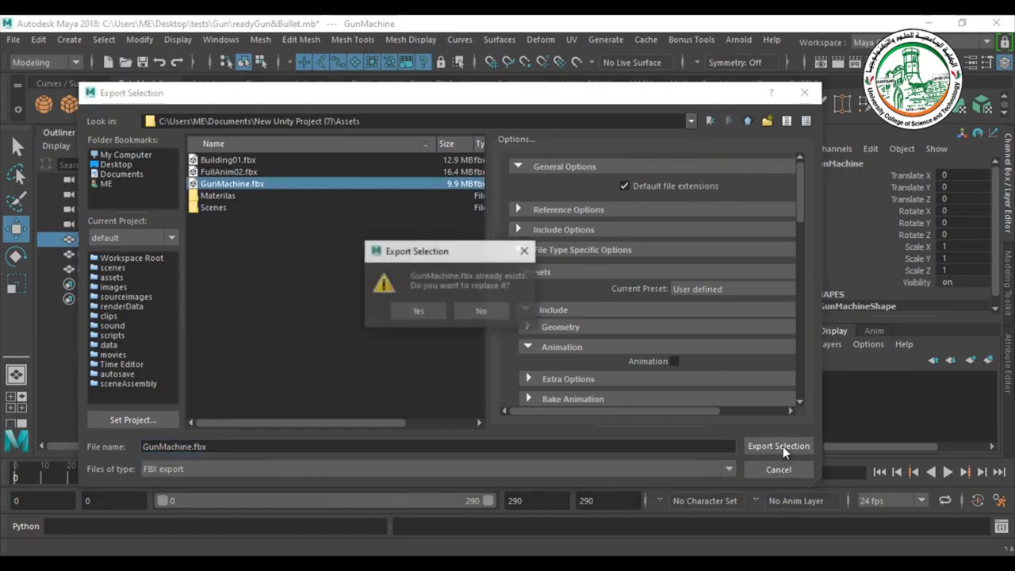
pyautogui.click(416, 312)
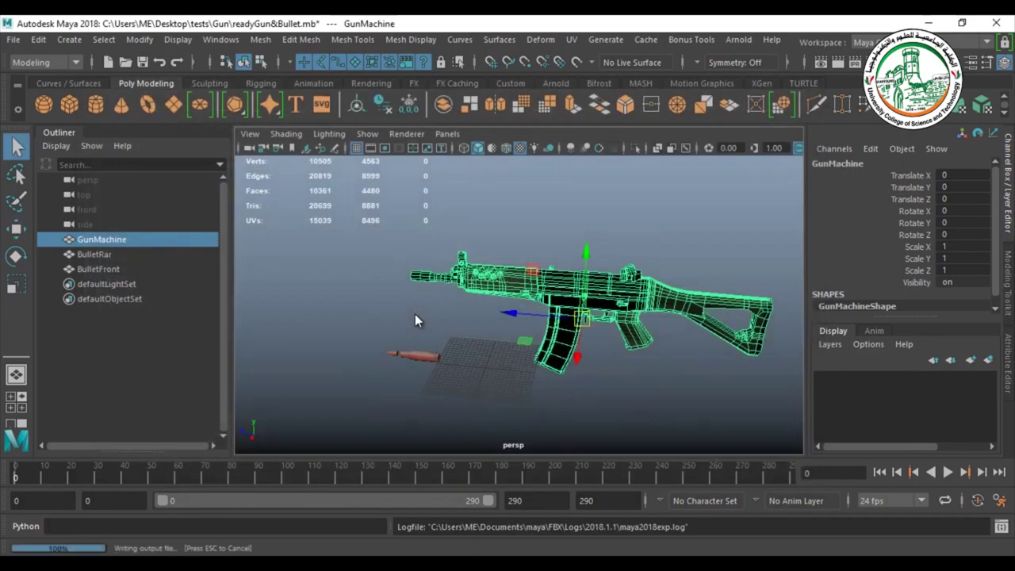
# Export only the bullet's rear casing, BulletRar, as an FBX named BulletBack into the Unity project's Assets folder.
pyautogui.click(419, 356)
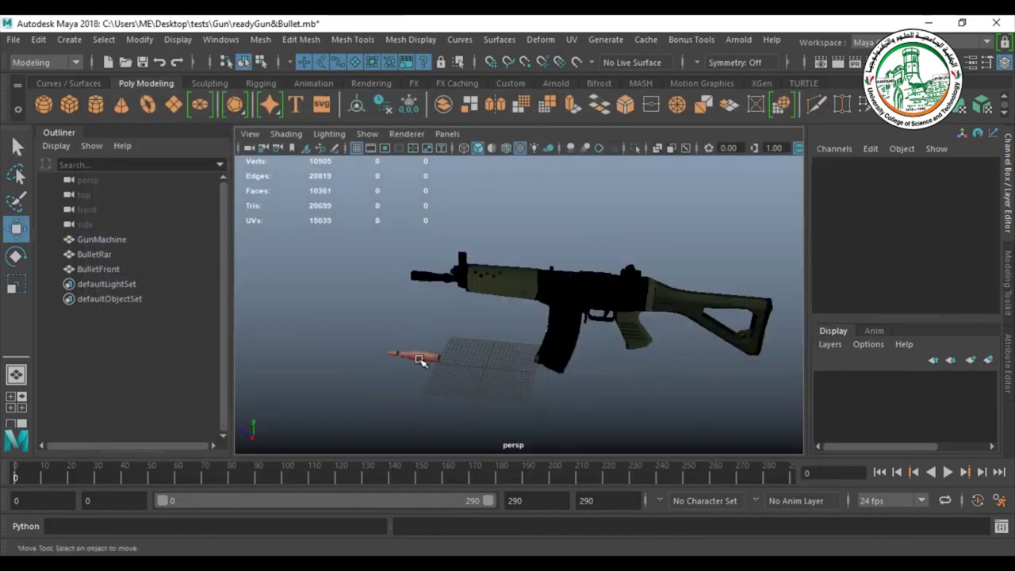
pyautogui.click(15, 42)
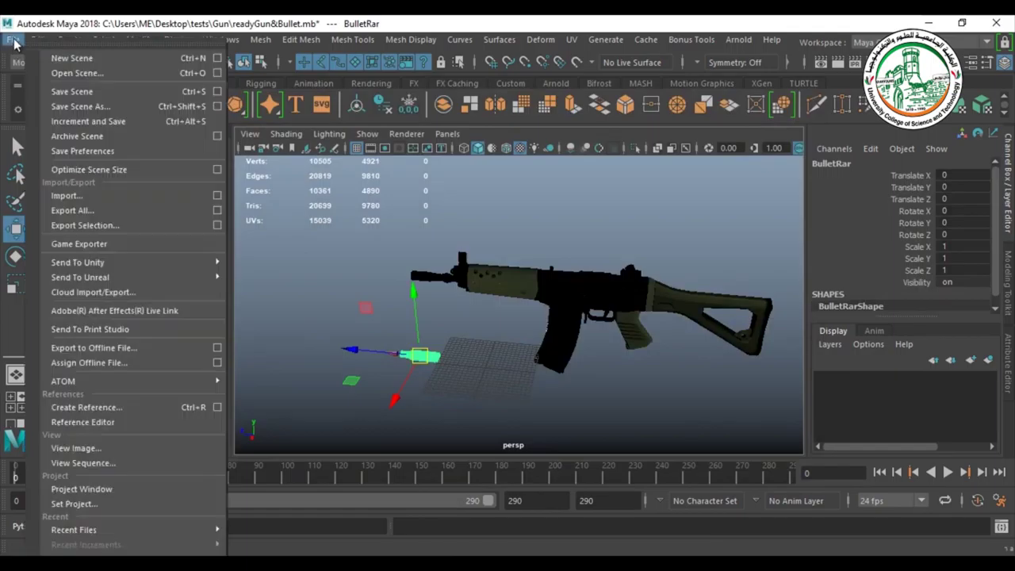
pyautogui.click(54, 222)
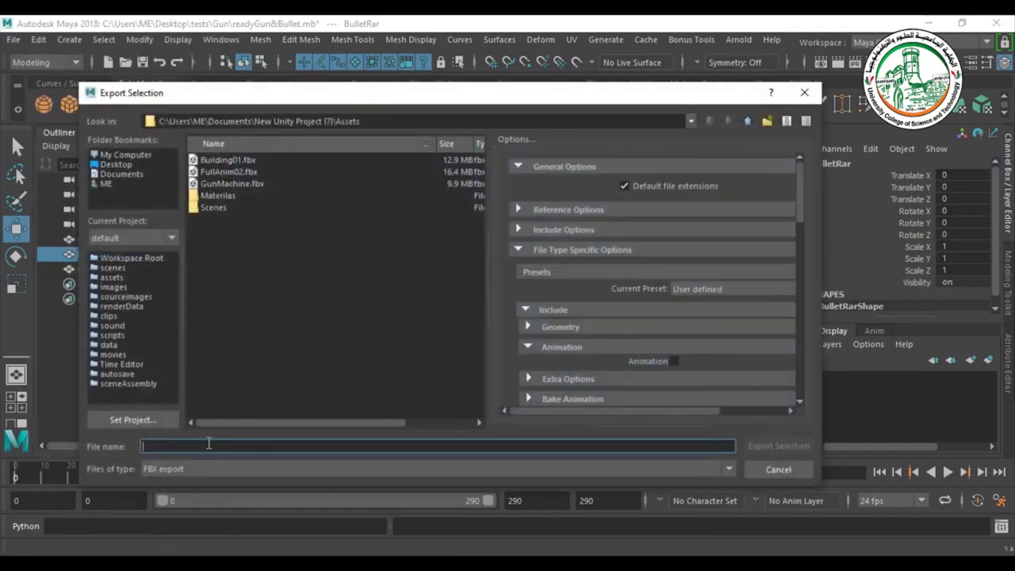
pyautogui.write('BulletBack')
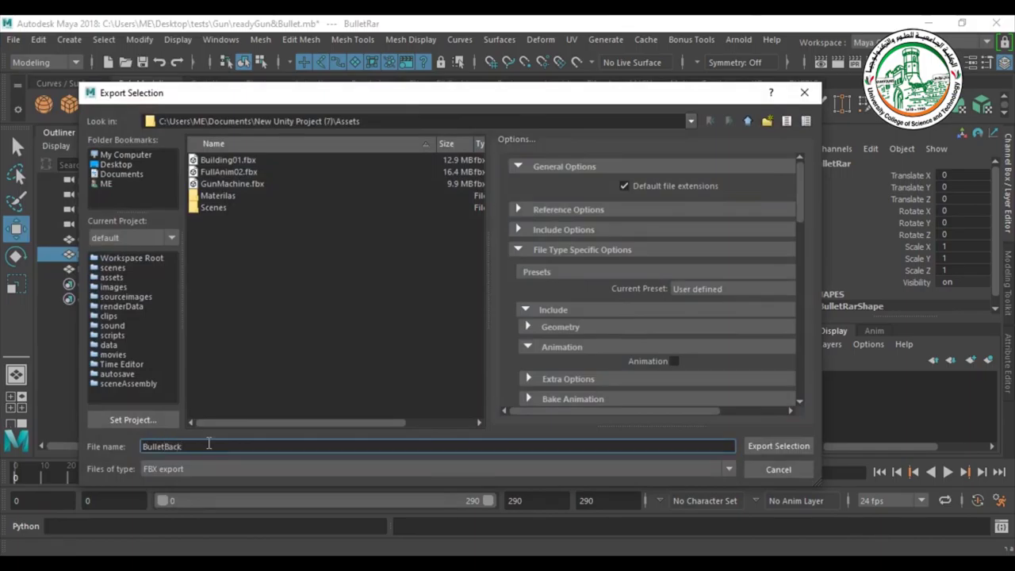
pyautogui.moveTo(120, 95); pyautogui.dragTo(209, 94)
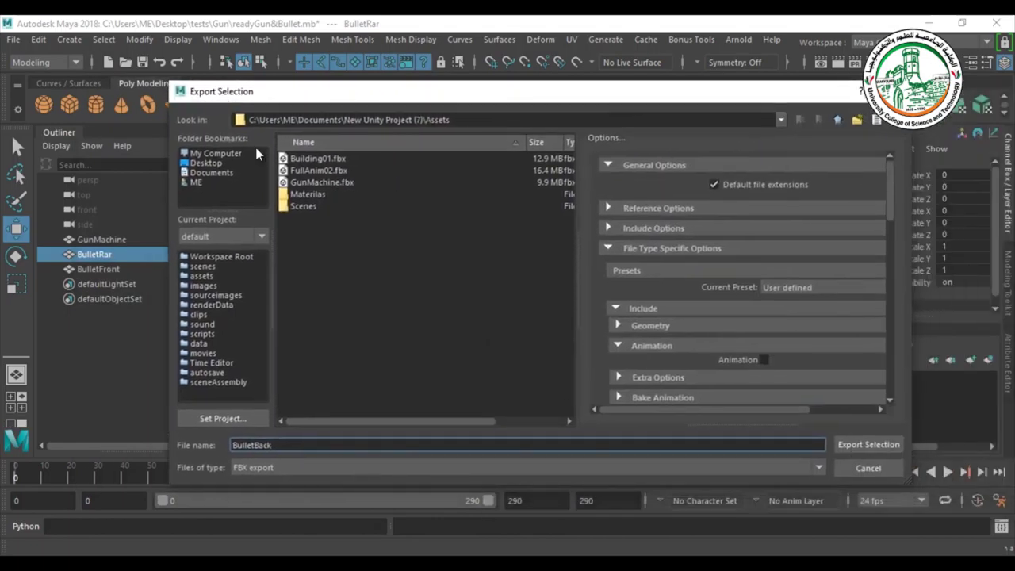
pyautogui.click(846, 445)
# Export only the bullet's tip, BulletFront, as BulletFront.fbx into the Unity project's Assets folder.
pyautogui.click(367, 372)
pyautogui.scroll(3, 367, 372)
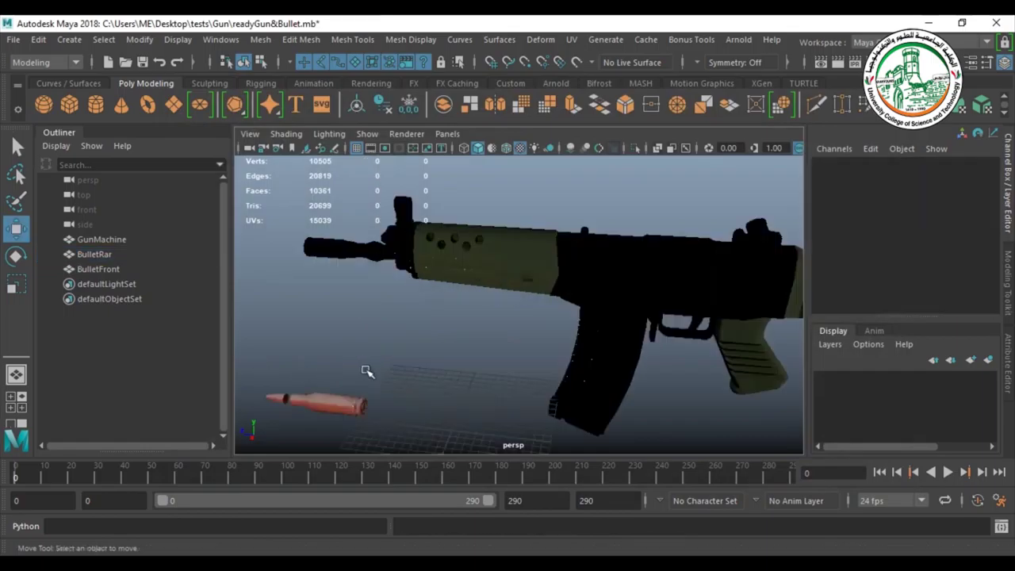
pyautogui.click(273, 397)
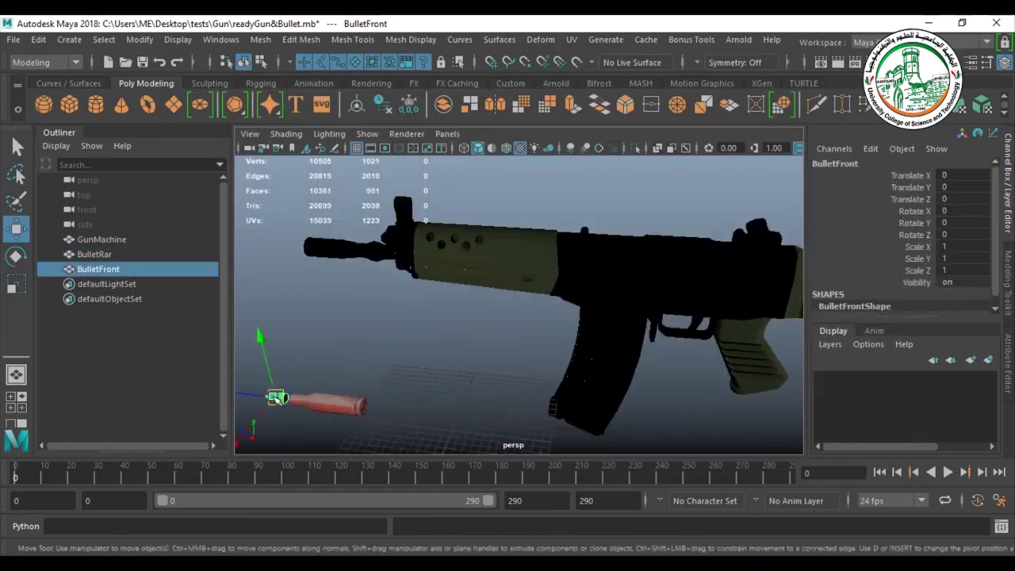
pyautogui.click(13, 40)
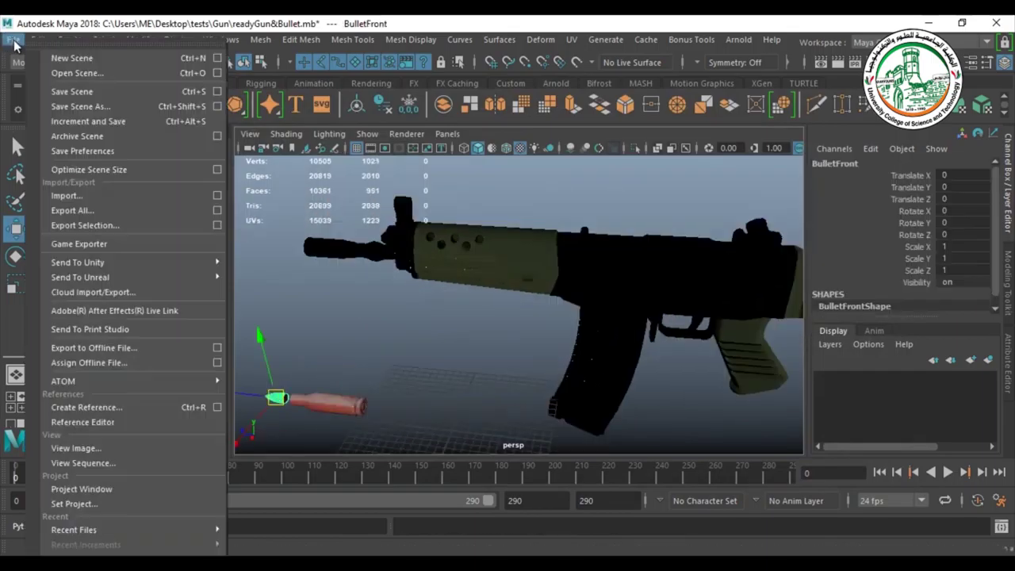
pyautogui.click(79, 226)
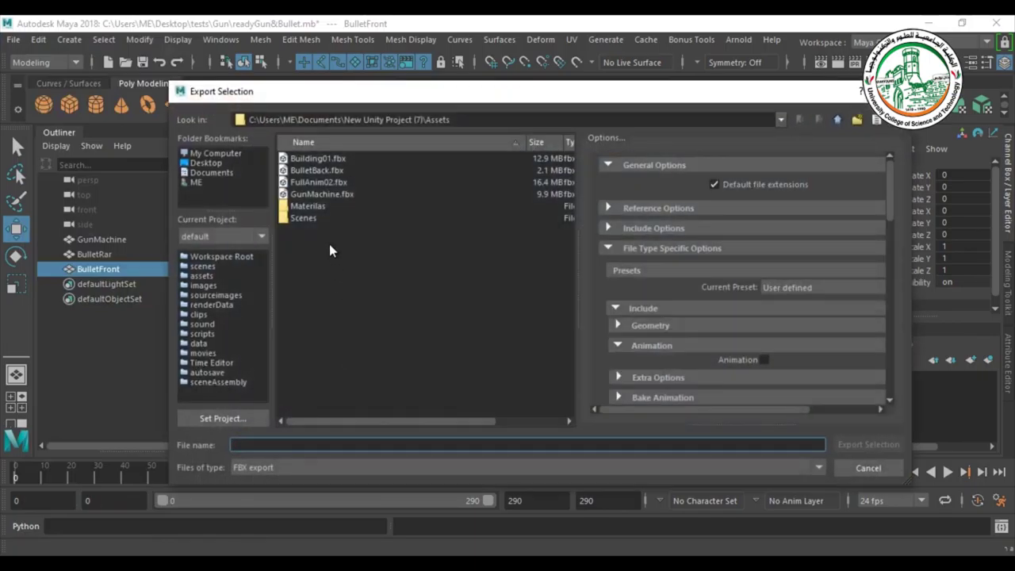
pyautogui.click(317, 170)
pyautogui.click(304, 444)
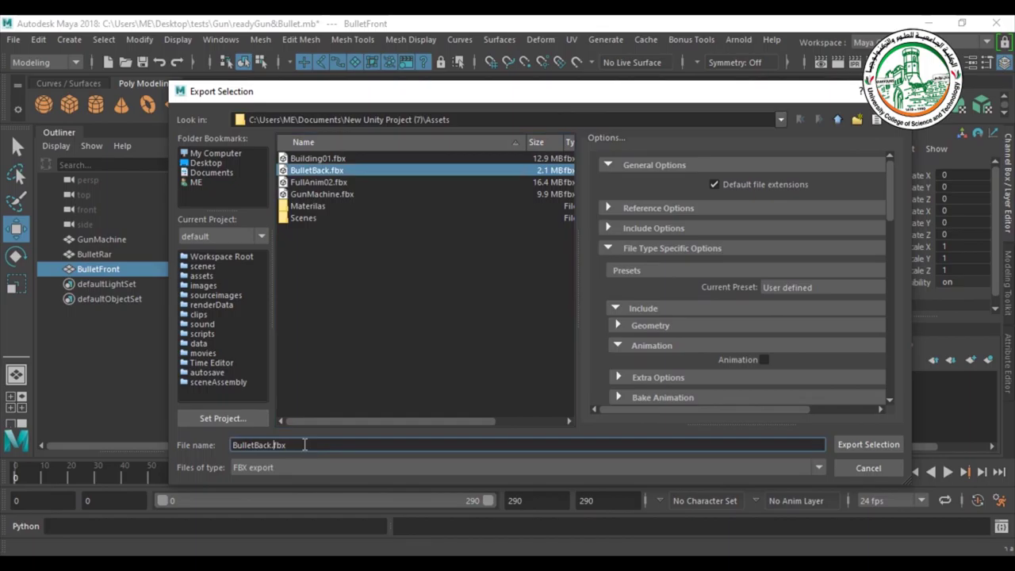
pyautogui.press('Left')
pyautogui.press('Left')
pyautogui.press('Left')
pyautogui.press('Left')
pyautogui.press('BackSpace')
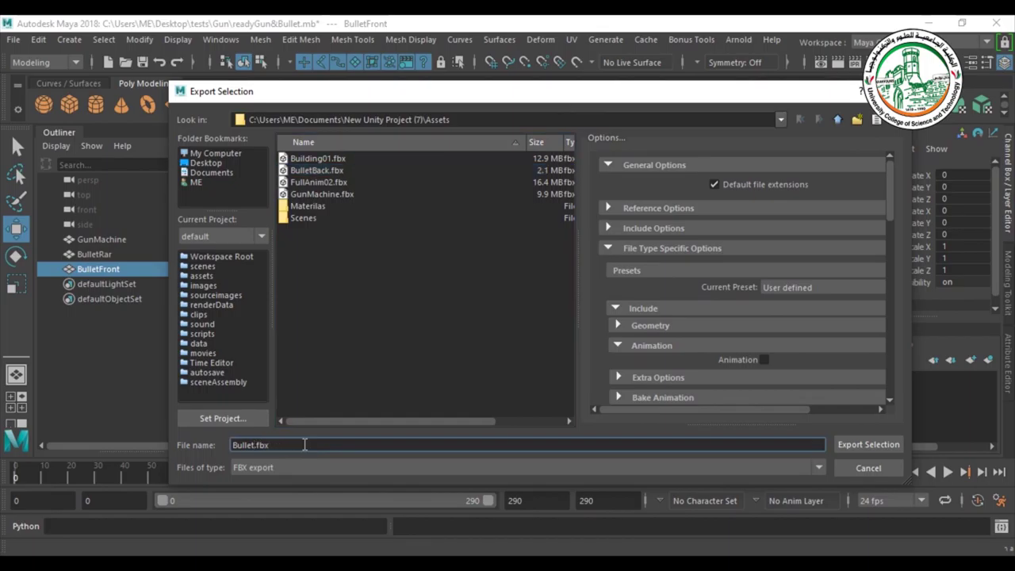
pyautogui.write('Front')
pyautogui.press('Return')
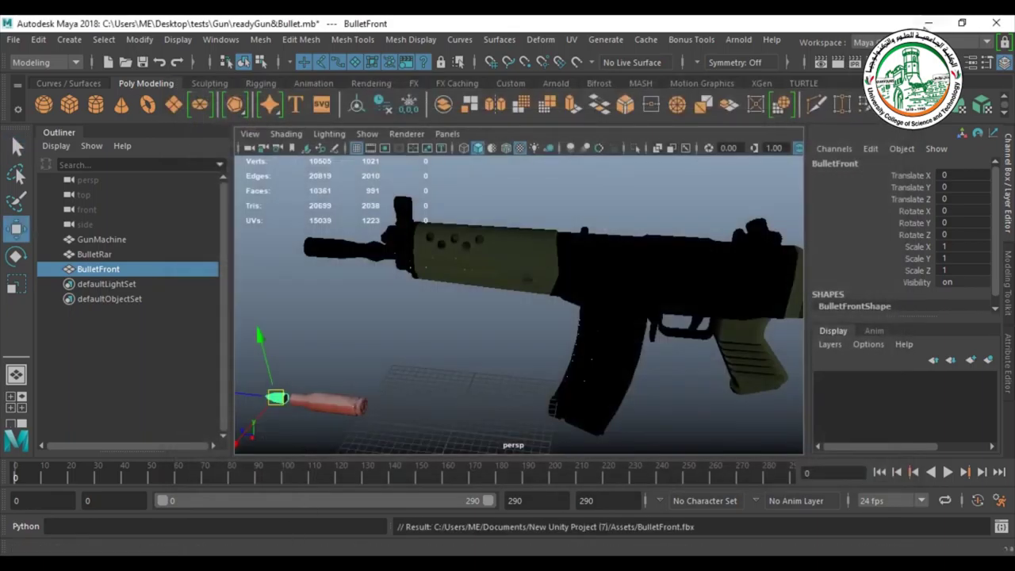
# Switch to Unity and inspect the imported GunMachine, BulletFront and BulletBack assets.
pyautogui.hotkey('alt', 'Tab')
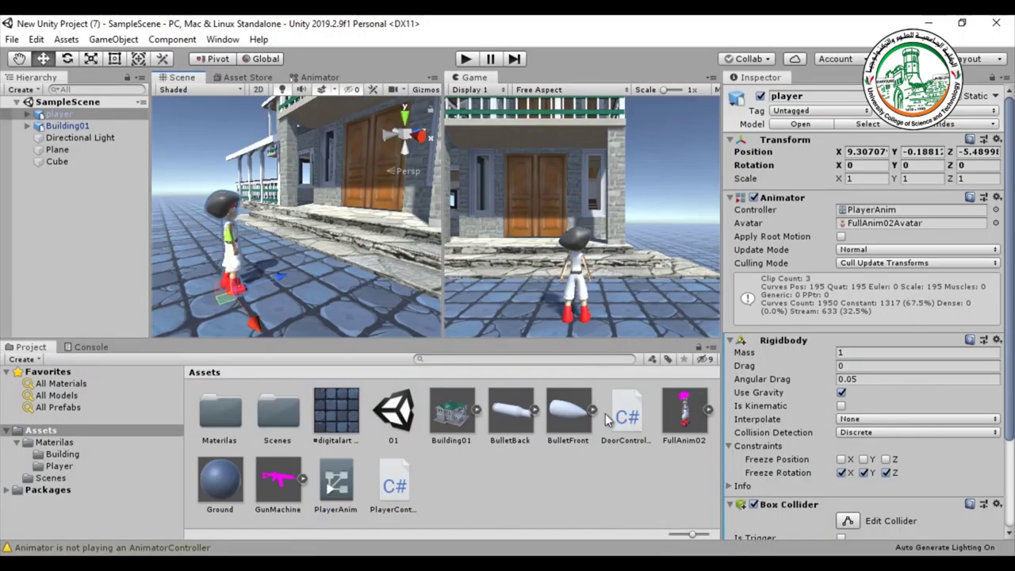
pyautogui.click(524, 473)
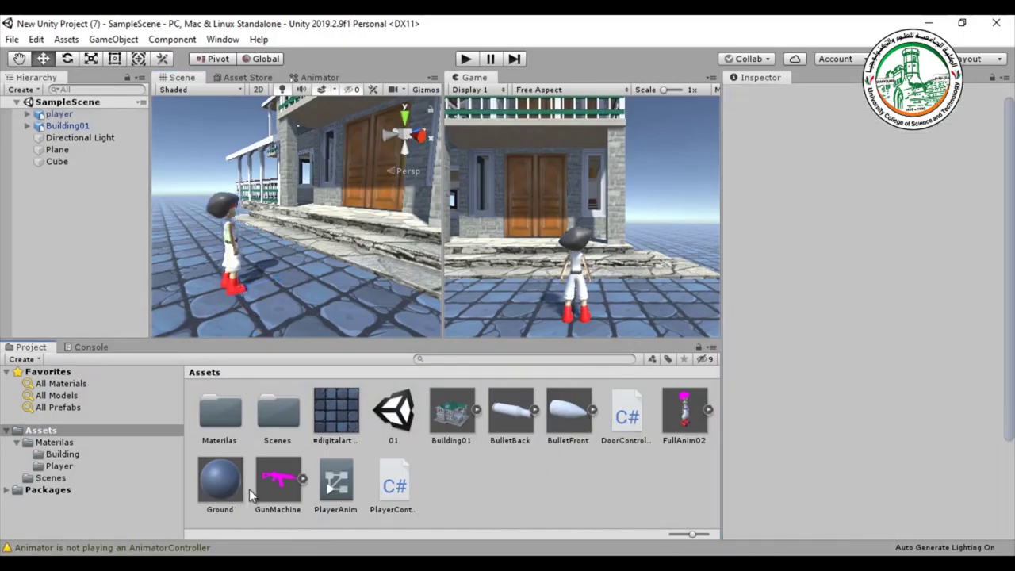
pyautogui.click(286, 487)
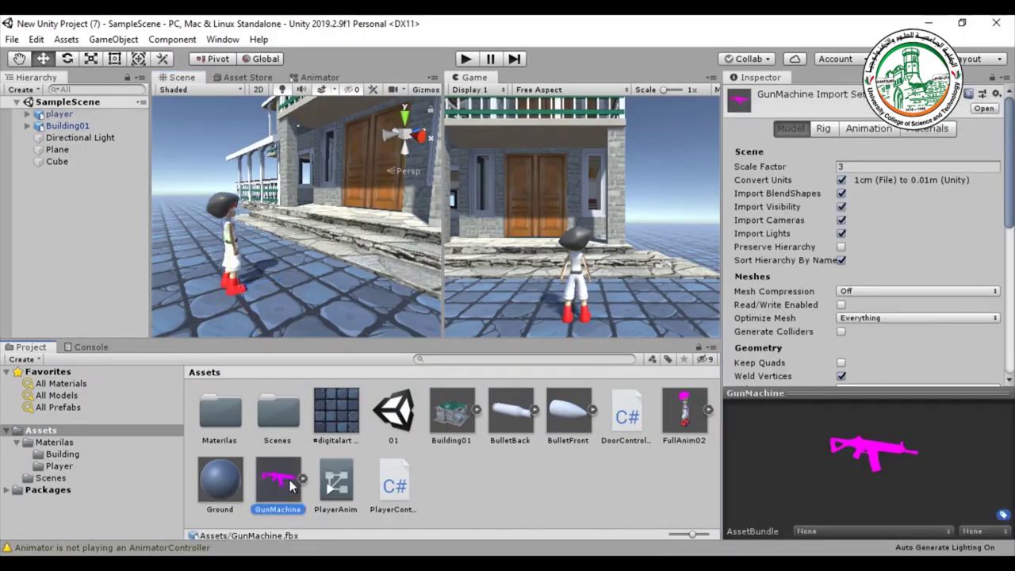
pyautogui.click(573, 419)
pyautogui.click(525, 422)
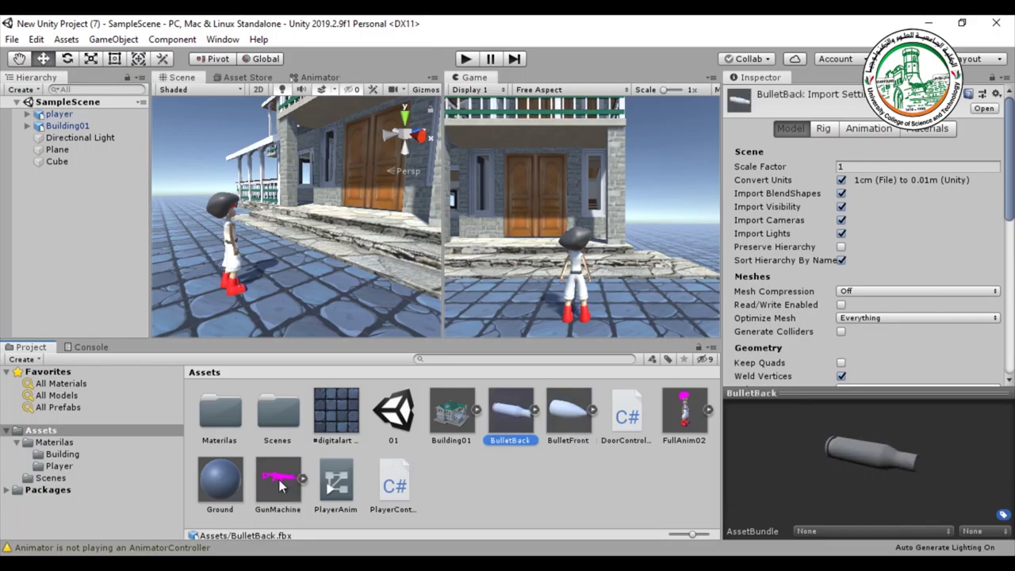
# Switch back to Maya and examine the aiGun material assigned to GunMachine.
pyautogui.click(245, 499)
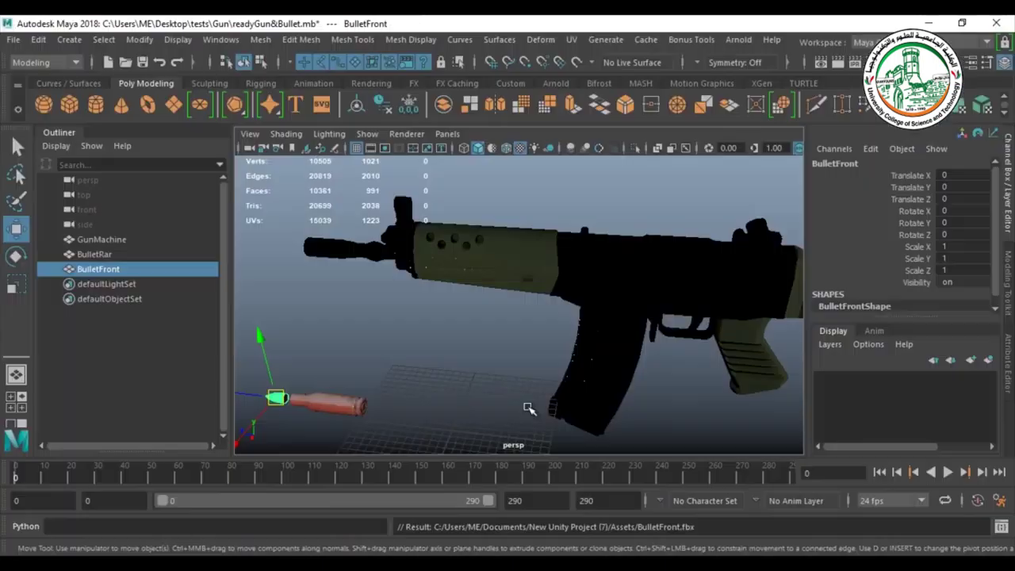
pyautogui.click(584, 265)
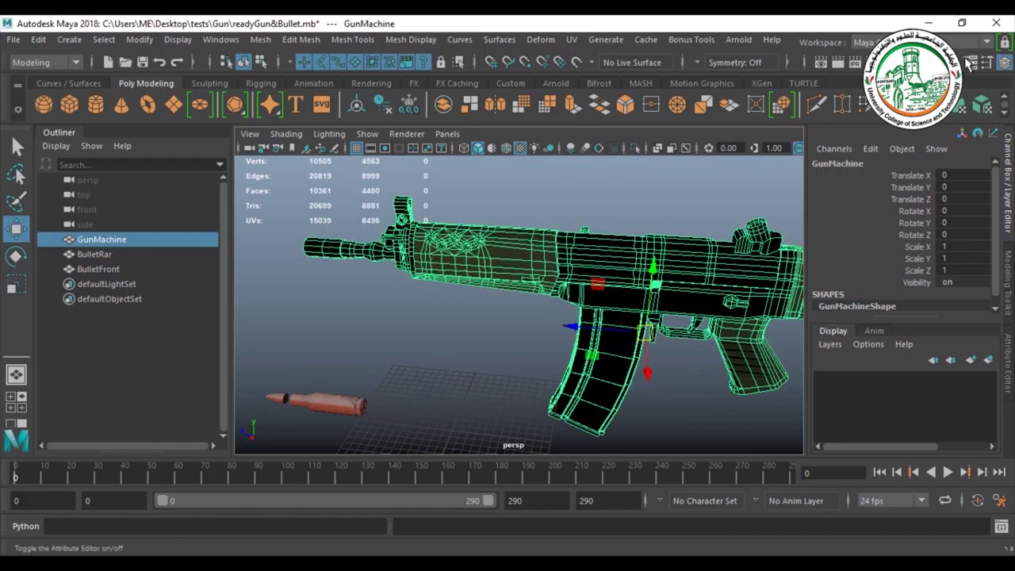
pyautogui.click(969, 62)
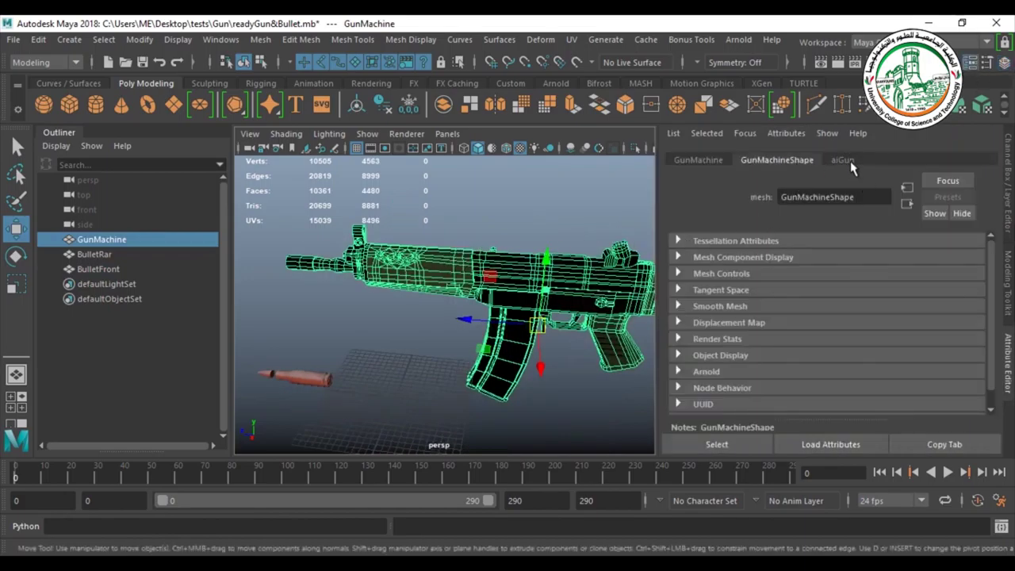
pyautogui.click(846, 160)
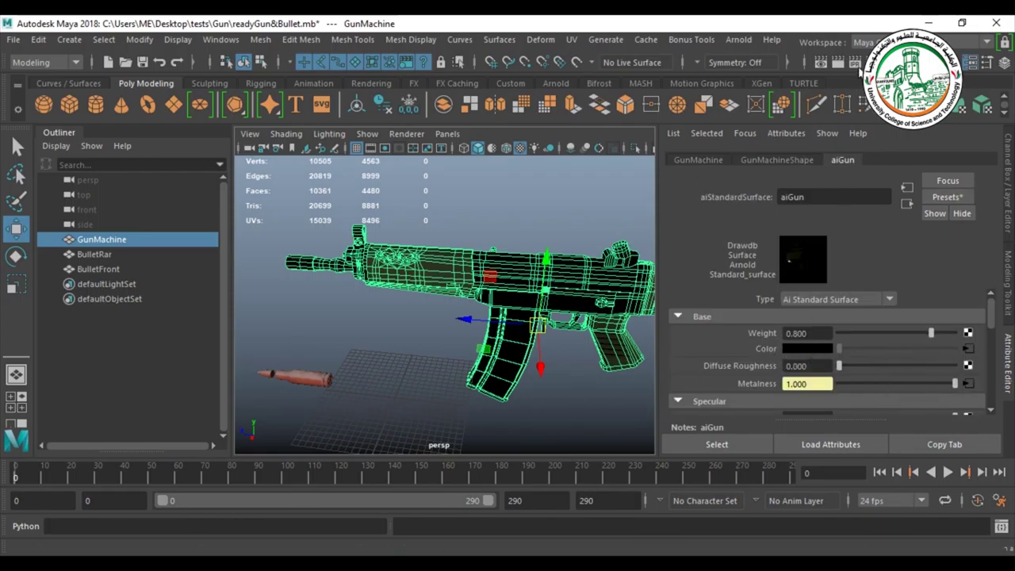
# Return to Unity, check GunMachine's import scale, and set and apply a Scale Factor of 3 for BulletBack.
pyautogui.click(927, 23)
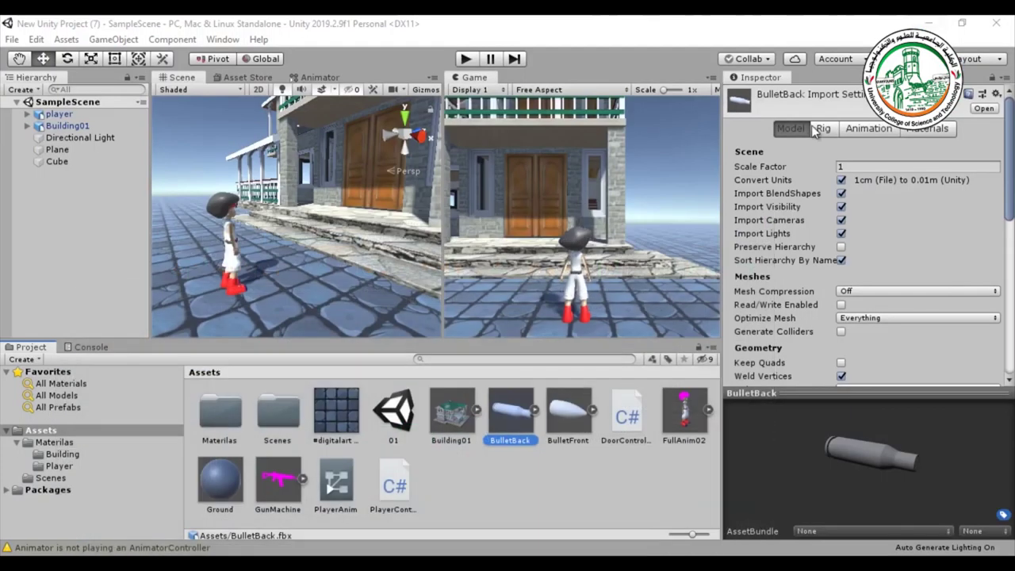
pyautogui.click(287, 485)
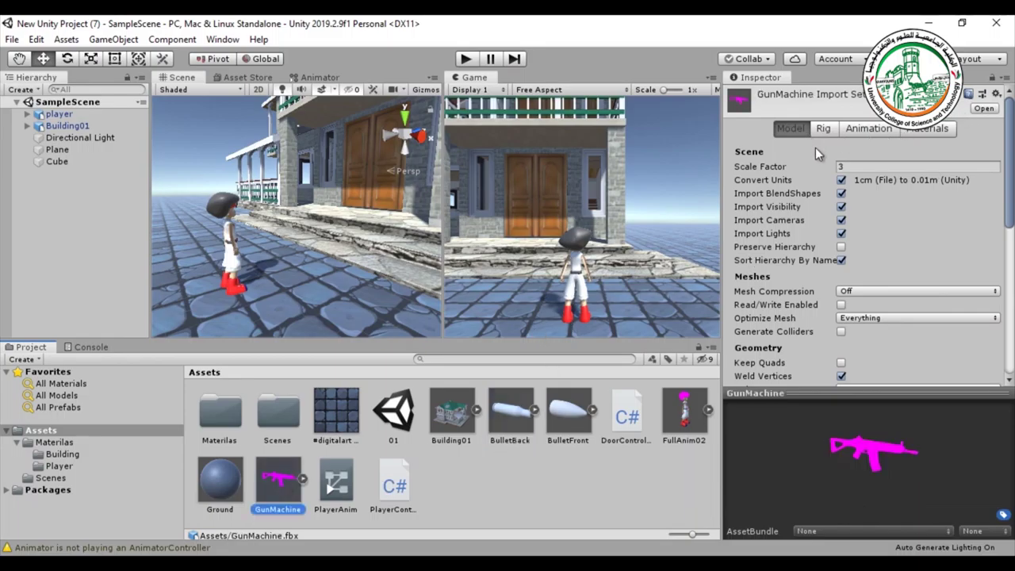
pyautogui.click(872, 166)
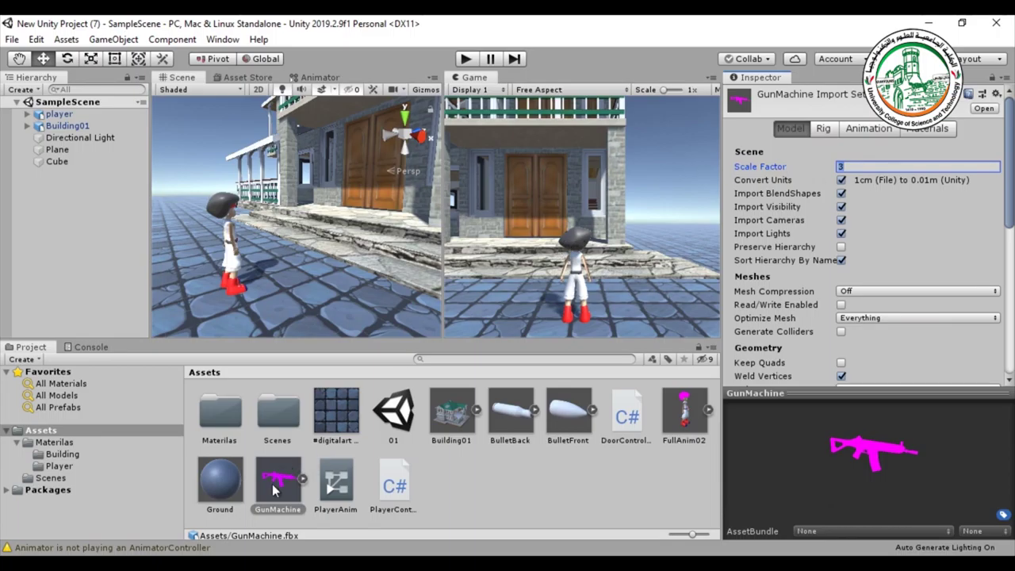
pyautogui.click(512, 416)
pyautogui.write('3')
pyautogui.scroll(-5, 991, 258)
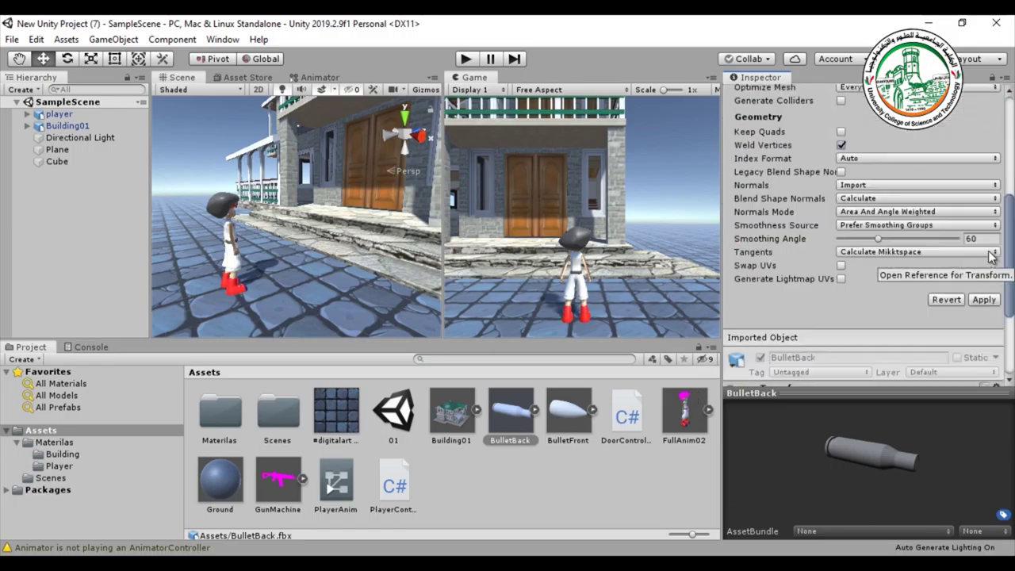
pyautogui.click(989, 304)
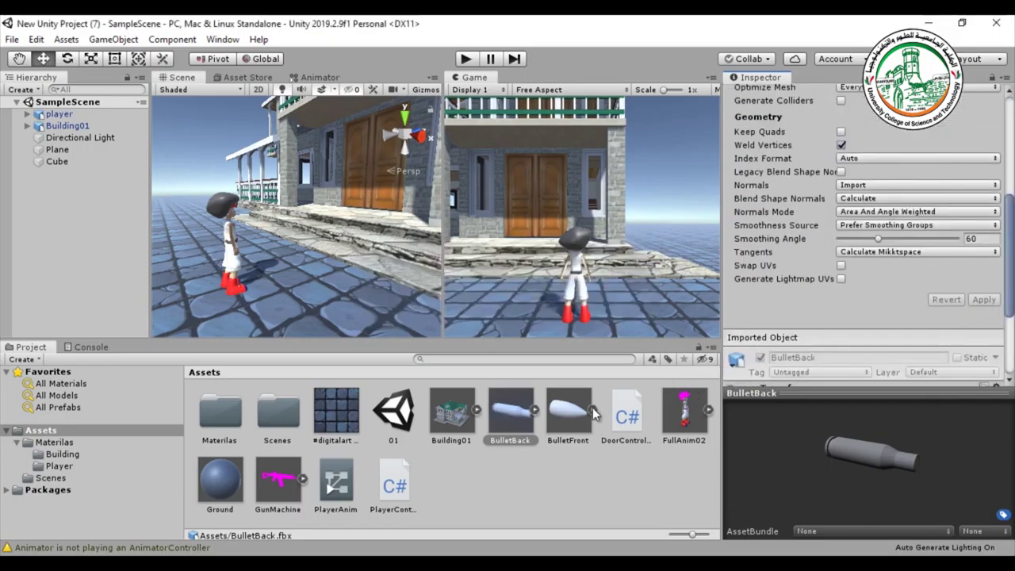
# Set the Scale Factor of the BulletFront model to 3 and apply the import settings.
pyautogui.click(569, 414)
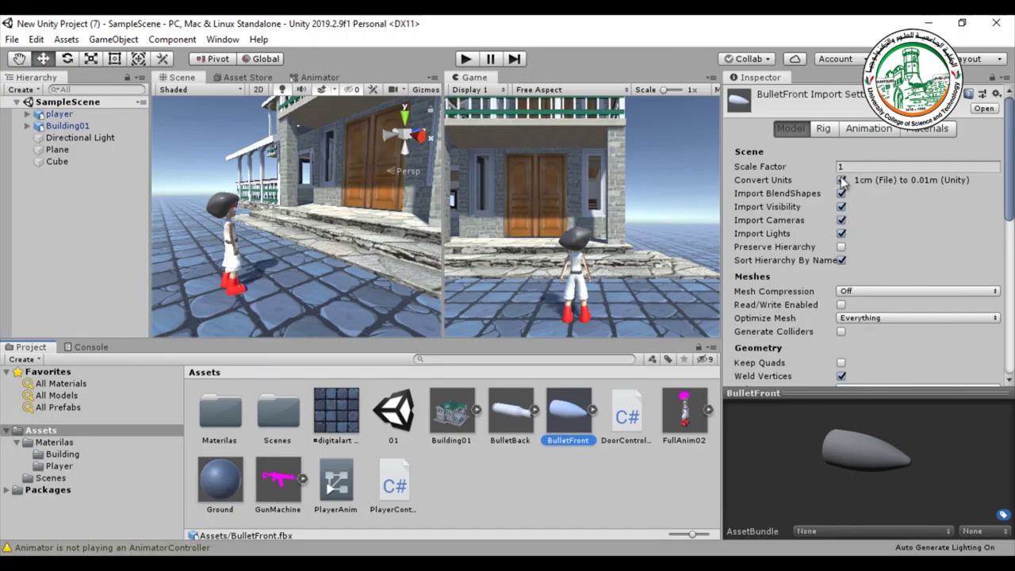
pyautogui.click(841, 167)
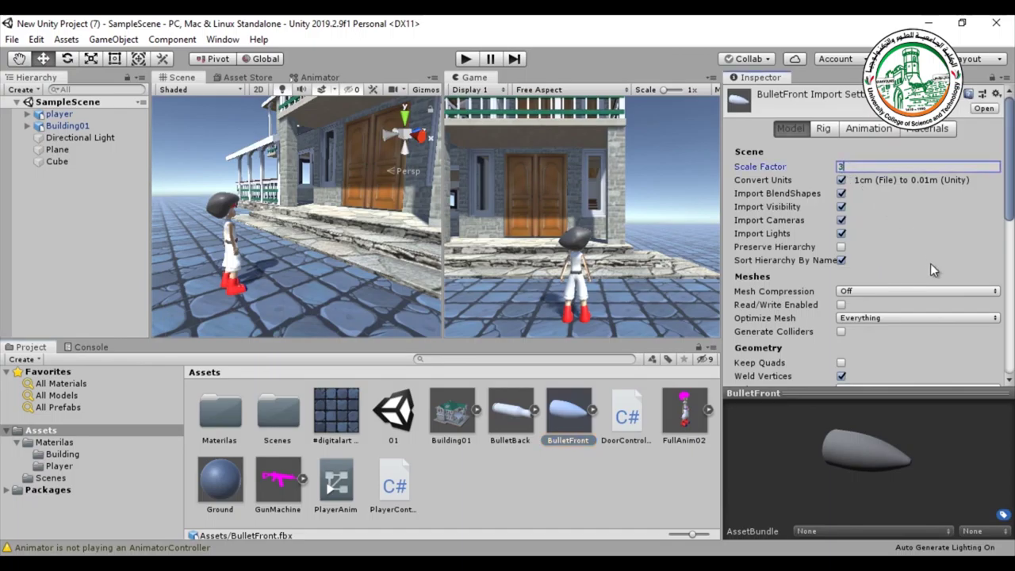
pyautogui.scroll(-10, 932, 276)
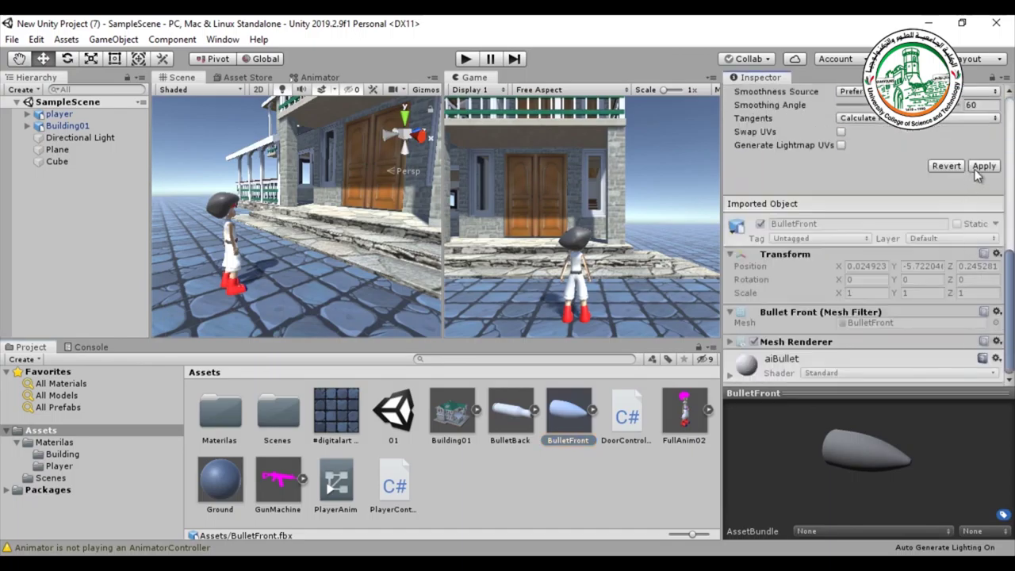
pyautogui.click(978, 170)
# Extract the textures of the BulletBack model into a new folder named Gun inside the Materilas folder.
pyautogui.click(532, 462)
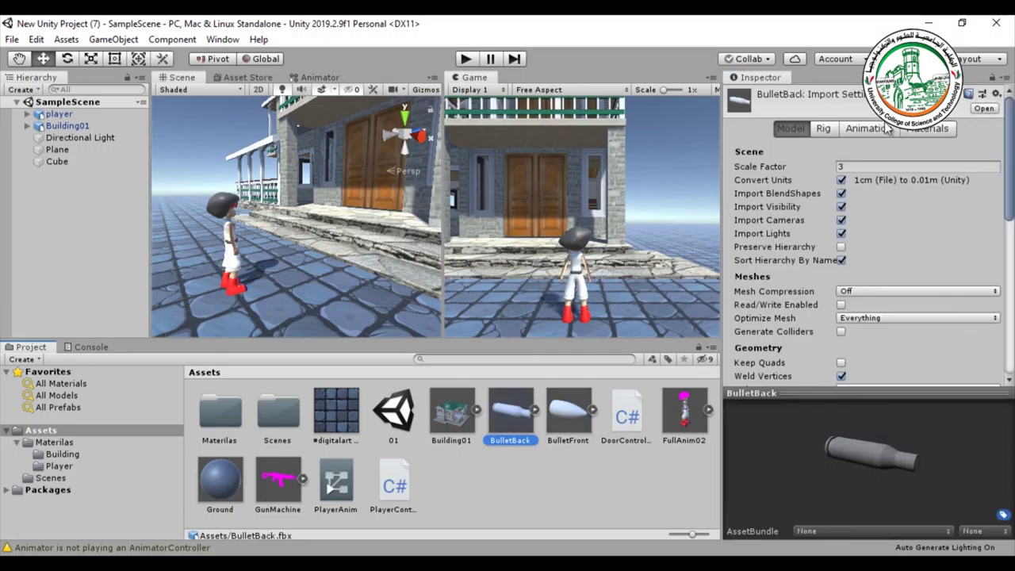
pyautogui.click(935, 130)
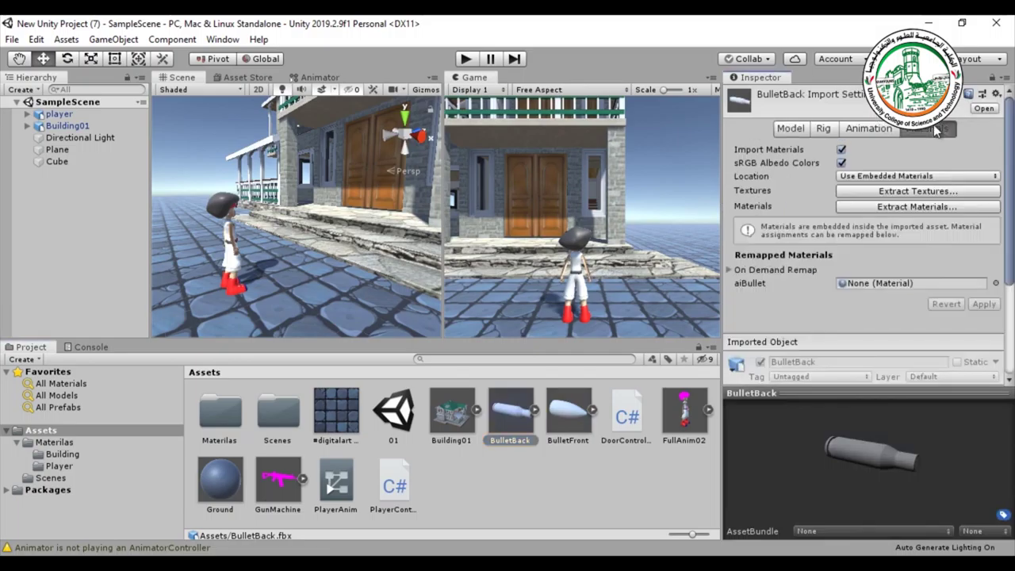
pyautogui.click(889, 192)
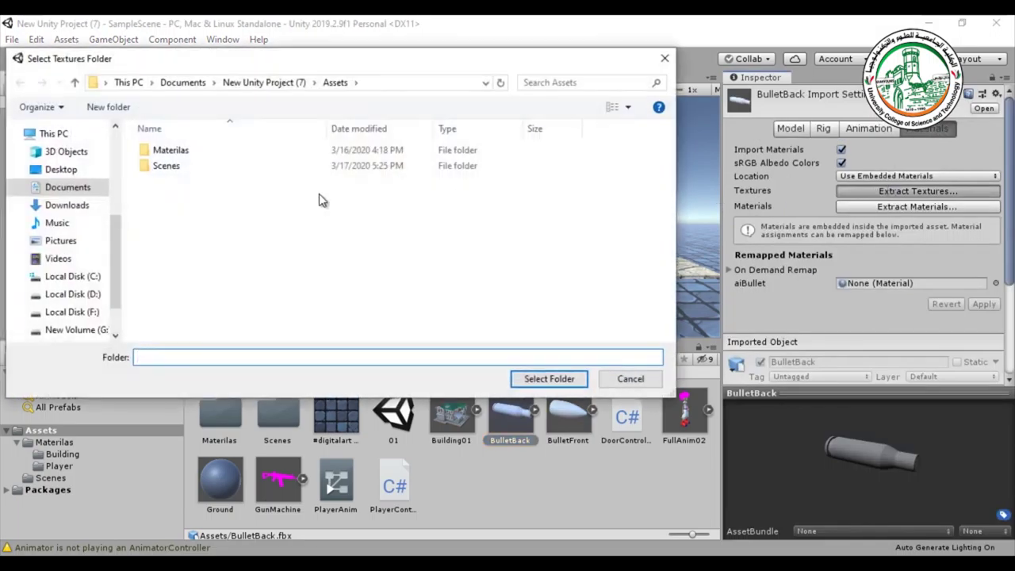
pyautogui.doubleClick(194, 159)
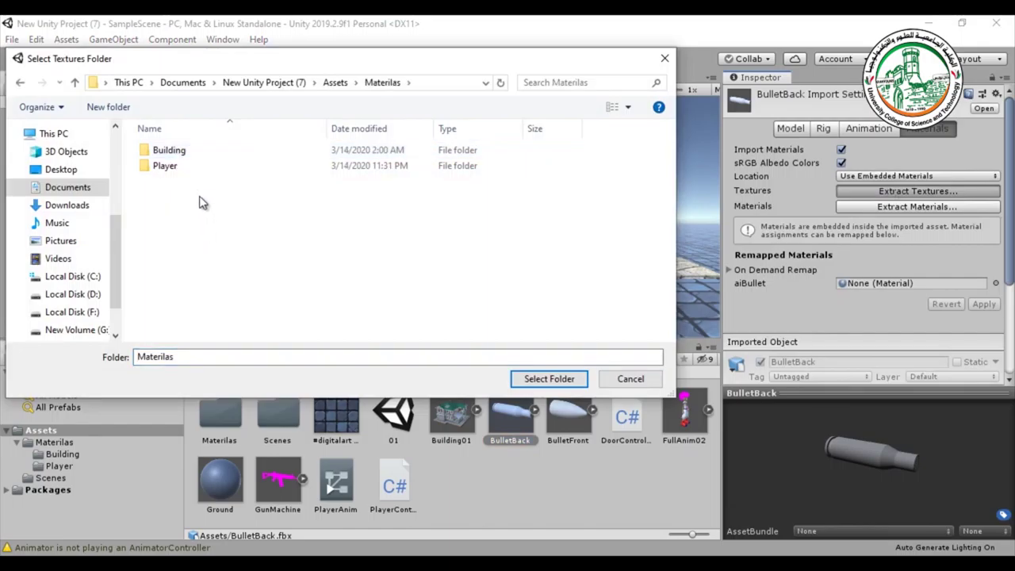
pyautogui.rightClick(194, 231)
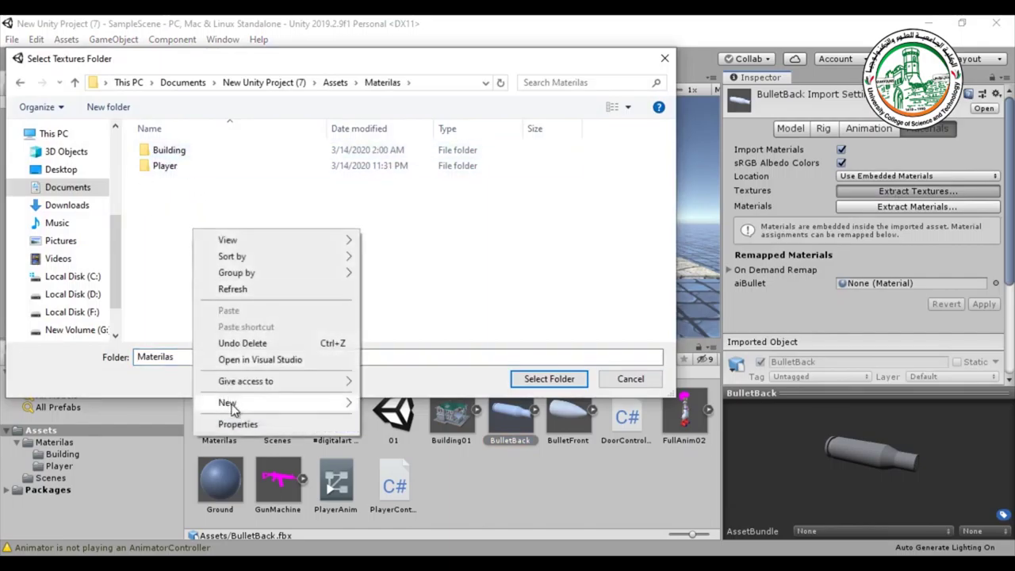
pyautogui.moveTo(231, 405)
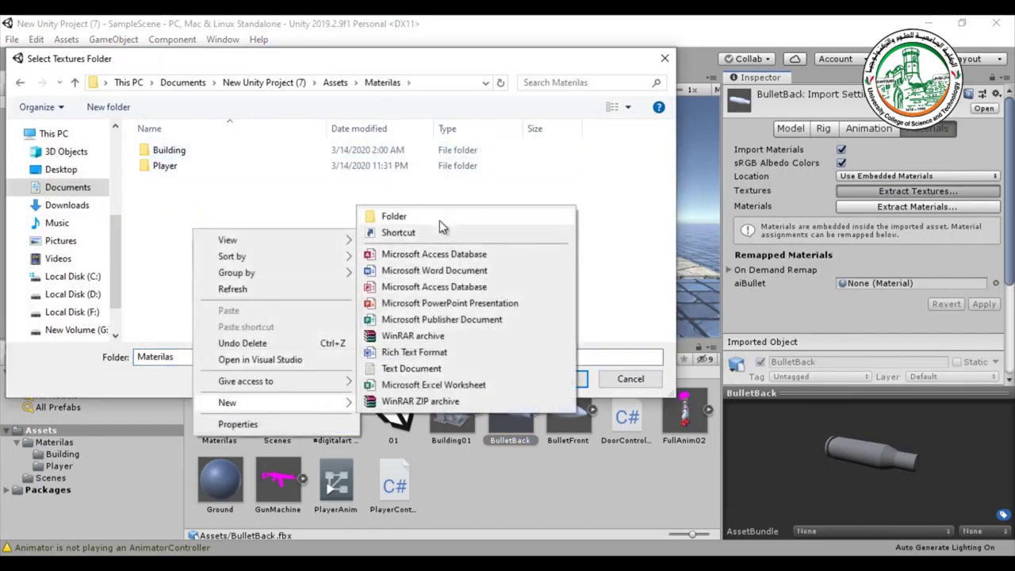
pyautogui.click(441, 220)
pyautogui.write('Gun')
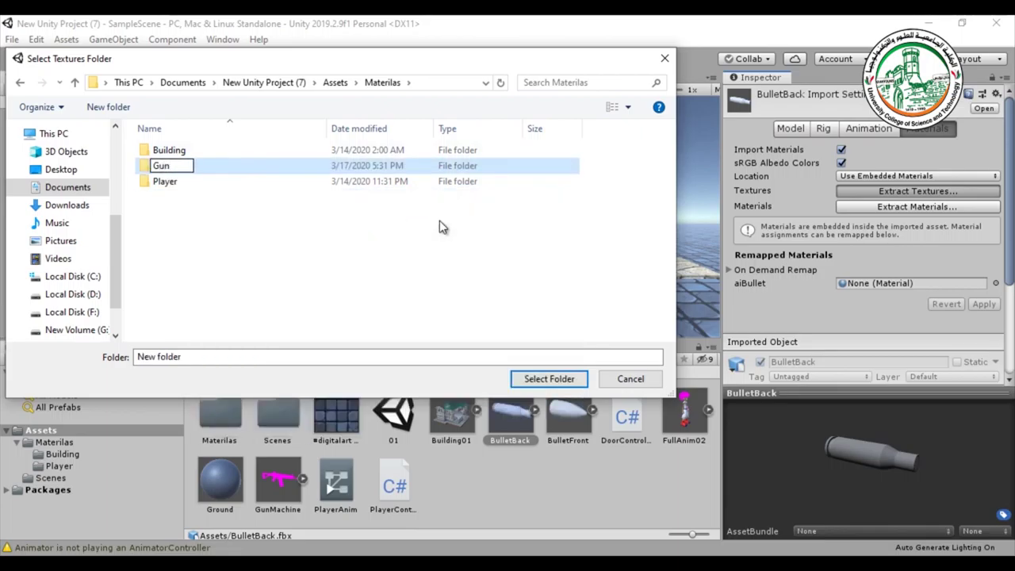
pyautogui.doubleClick(156, 166)
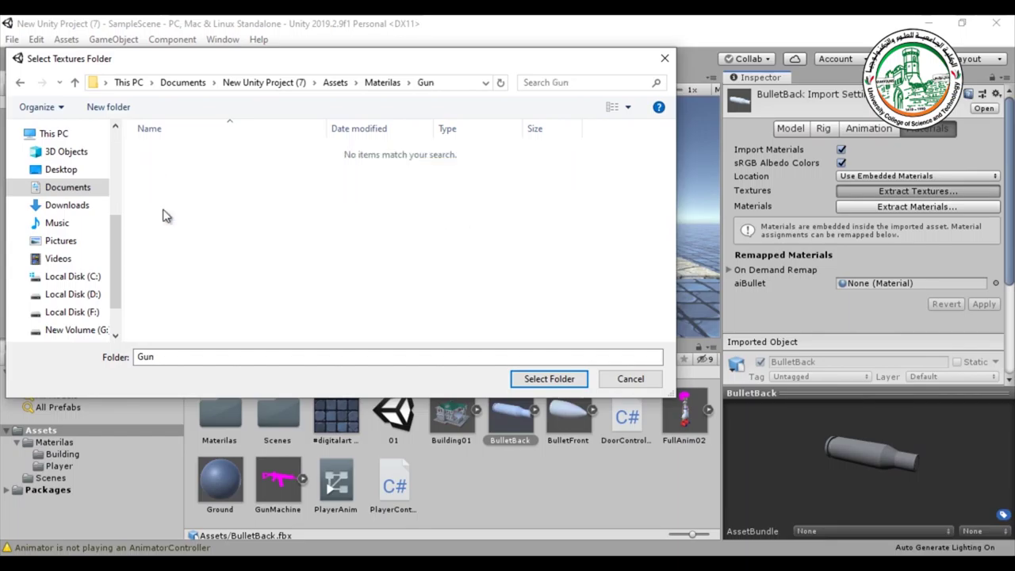
pyautogui.click(523, 380)
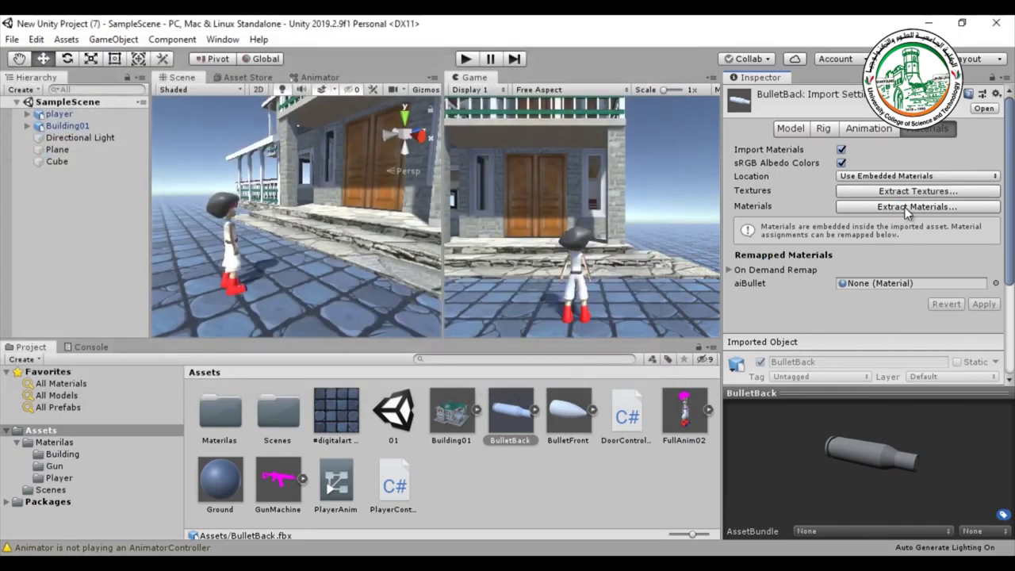
# Extract BulletBack's materials into the Gun folder inside Materilas.
pyautogui.click(908, 208)
pyautogui.doubleClick(163, 150)
pyautogui.doubleClick(163, 166)
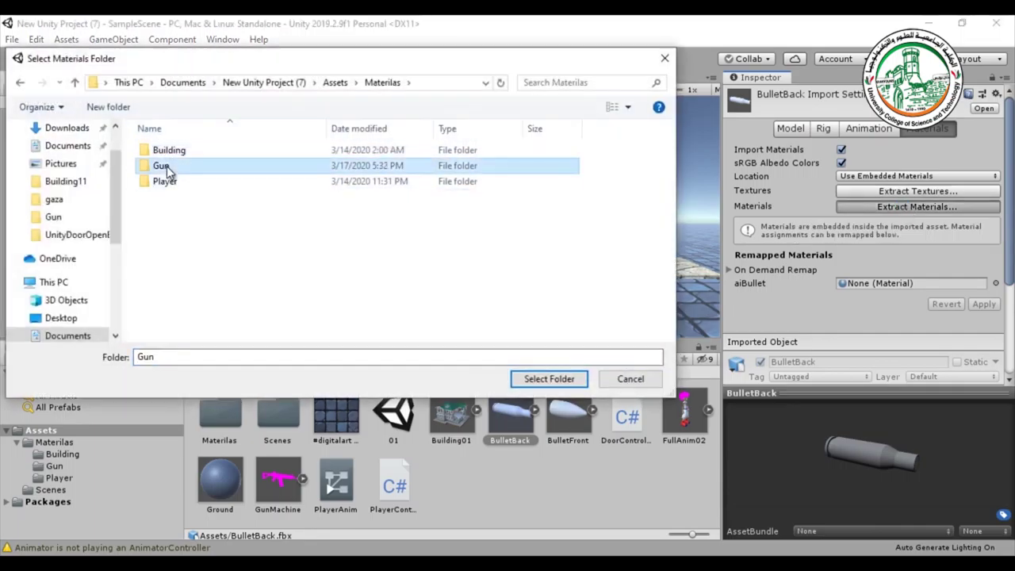
pyautogui.click(562, 376)
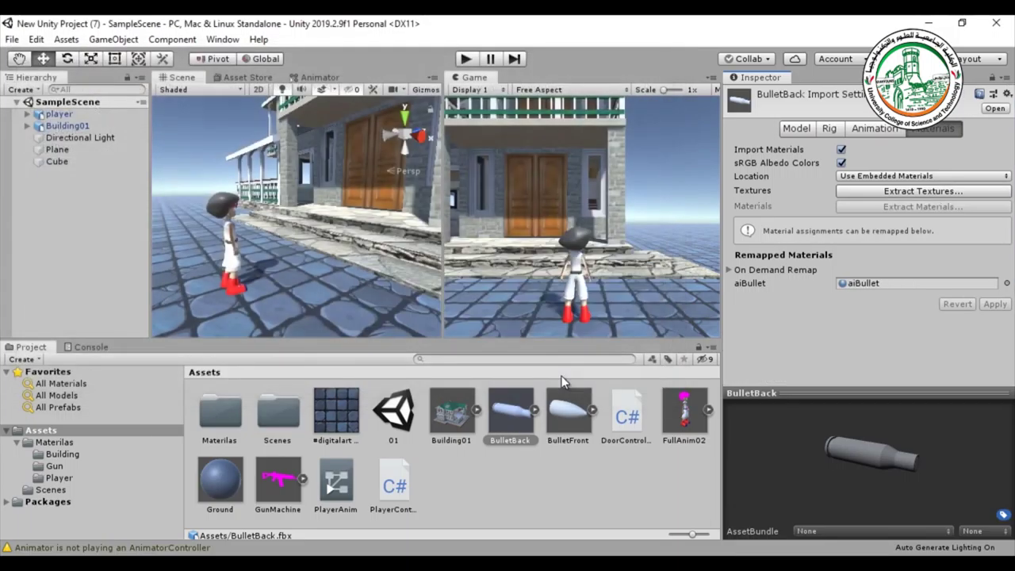
# In the Gun folder, assign the red Bulit1 texture as the Albedo map of the aiBullet material.
pyautogui.doubleClick(222, 414)
pyautogui.doubleClick(274, 414)
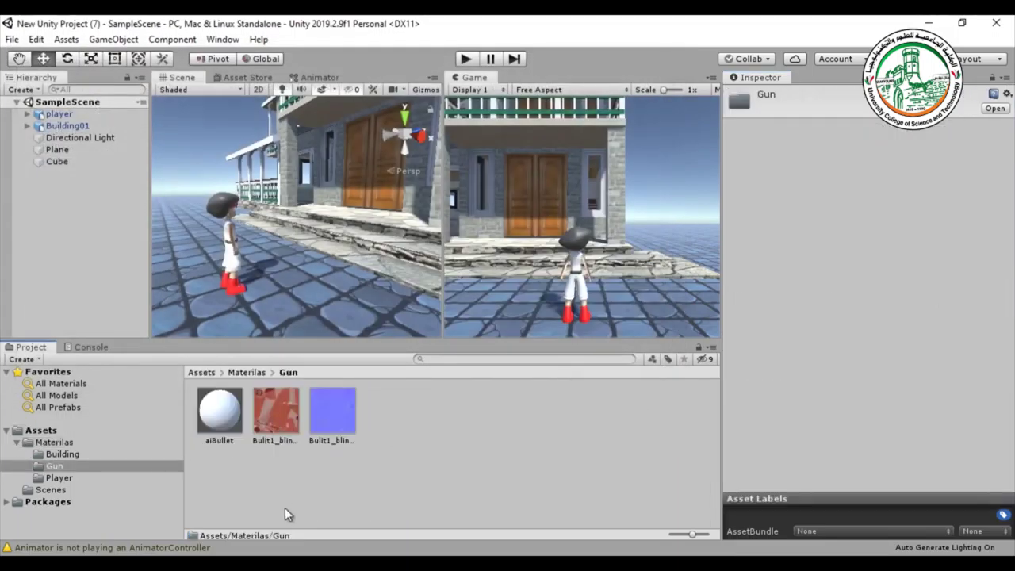
pyautogui.click(215, 423)
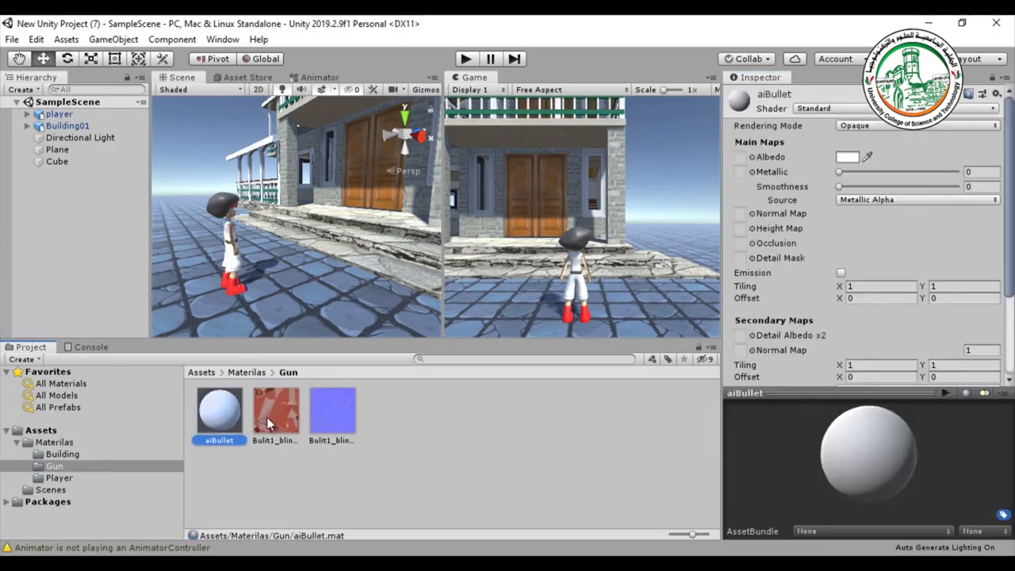
pyautogui.moveTo(272, 424); pyautogui.dragTo(744, 161)
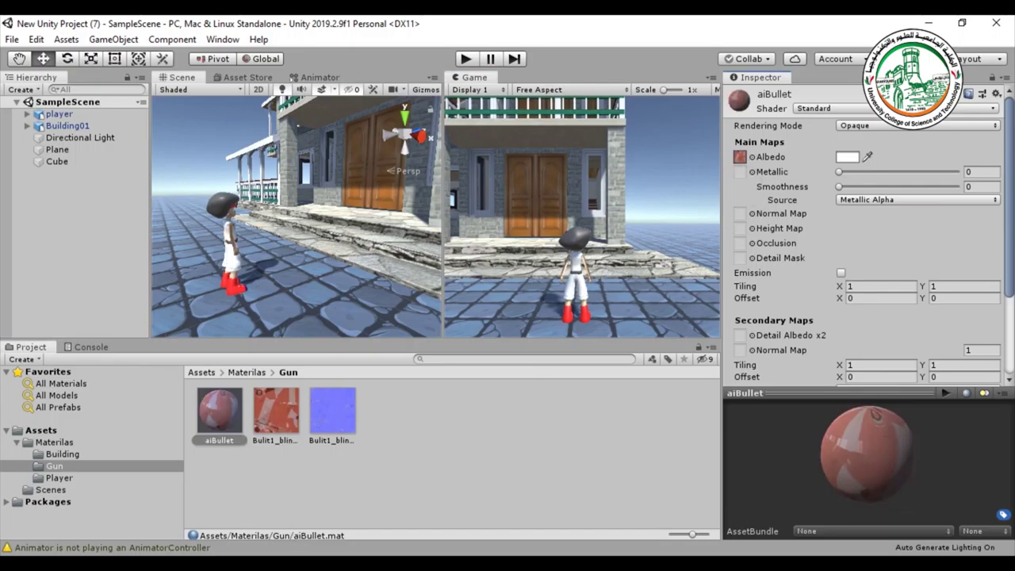
# Place BulletBack in the scene on the ground before the steps, examine its texture up close and delete it from the scene.
pyautogui.click(203, 374)
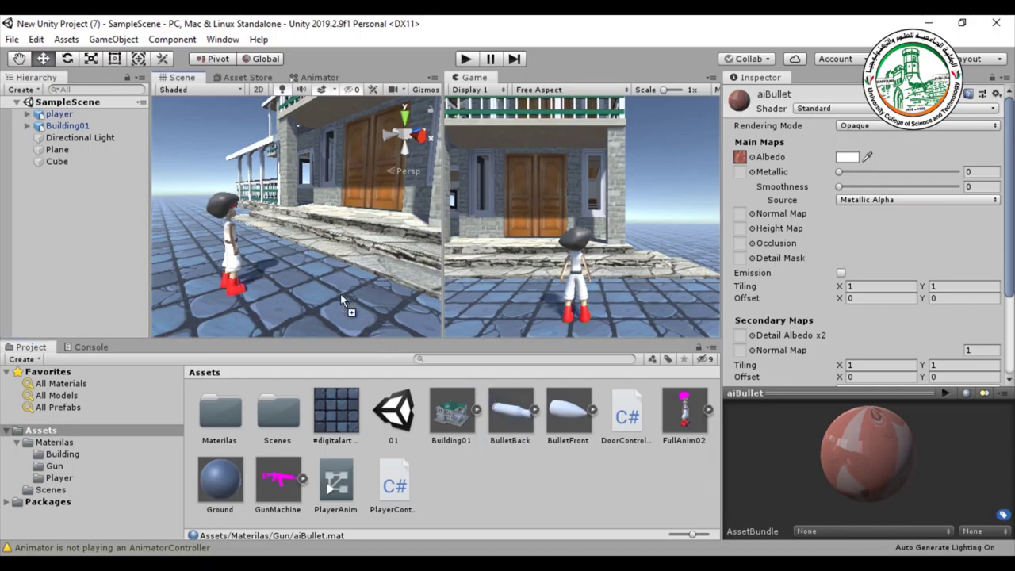
pyautogui.moveTo(341, 298); pyautogui.dragTo(341, 285)
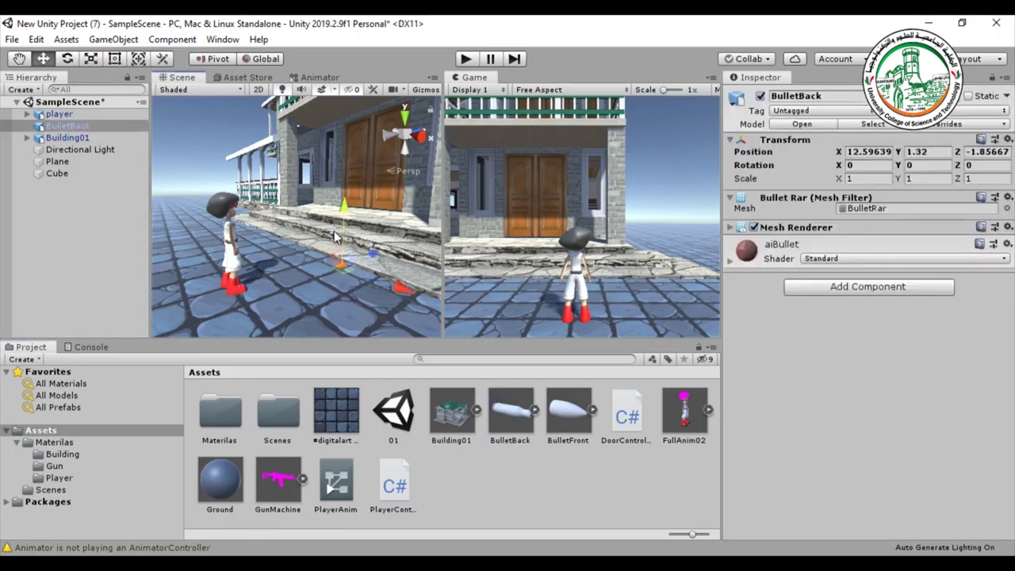
pyautogui.press('f')
pyautogui.click(333, 283)
pyautogui.keyDown('alt'); pyautogui.moveTo(330, 277); pyautogui.dragTo(260, 310); pyautogui.keyUp('alt')
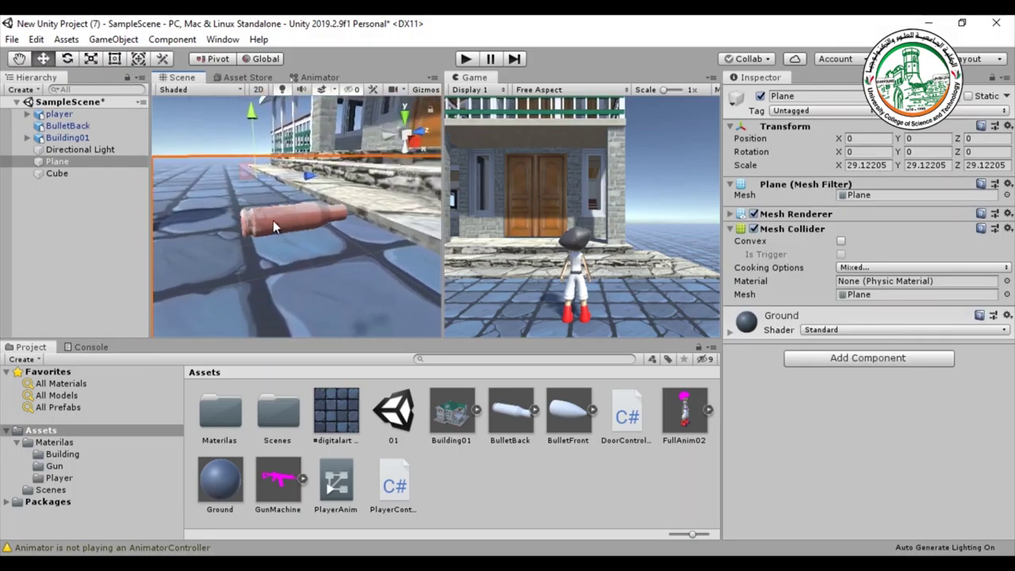
pyautogui.click(272, 220)
pyautogui.press('Delete')
# Check the material import options of GunMachine and delete the GunMachine.fbx asset from the project.
pyautogui.moveTo(283, 492); pyautogui.dragTo(296, 476)
pyautogui.click(279, 491)
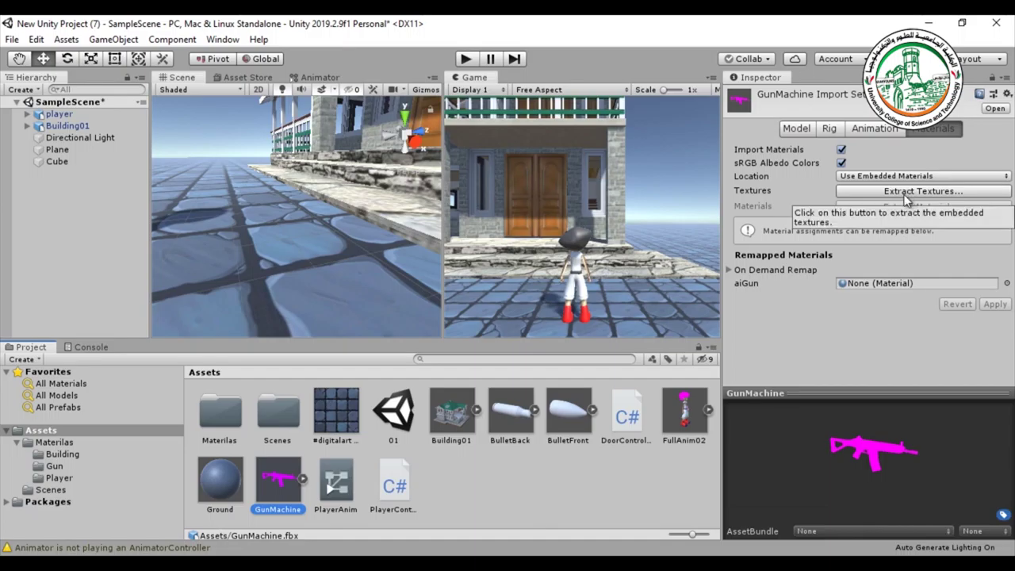
pyautogui.click(457, 513)
pyautogui.click(282, 480)
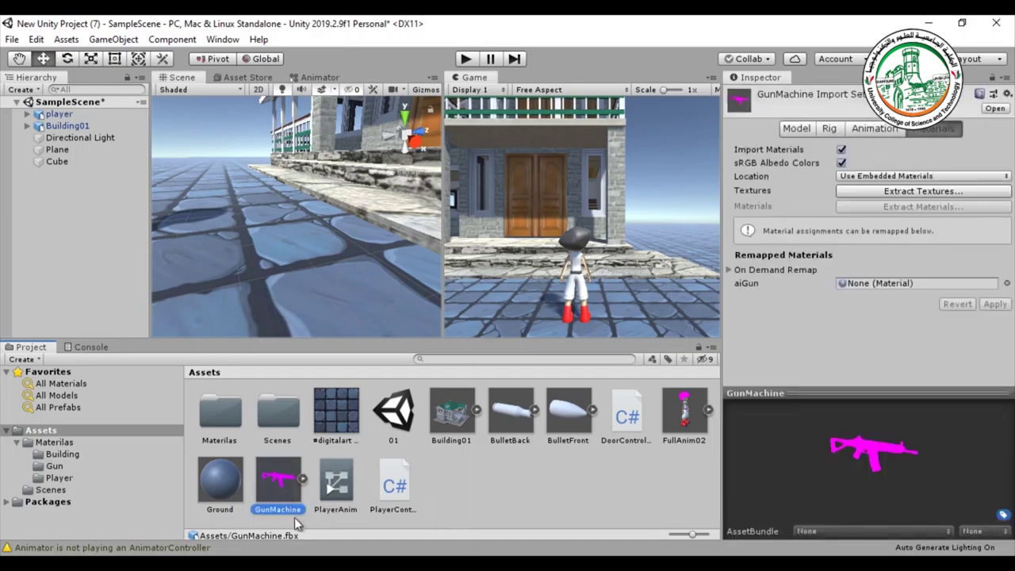
pyautogui.press('Delete')
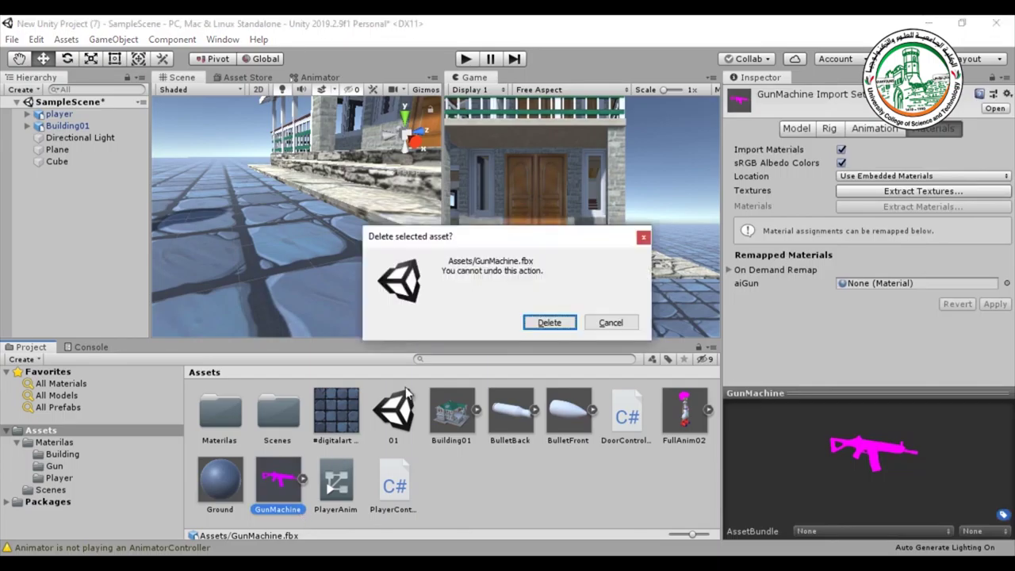
pyautogui.click(547, 322)
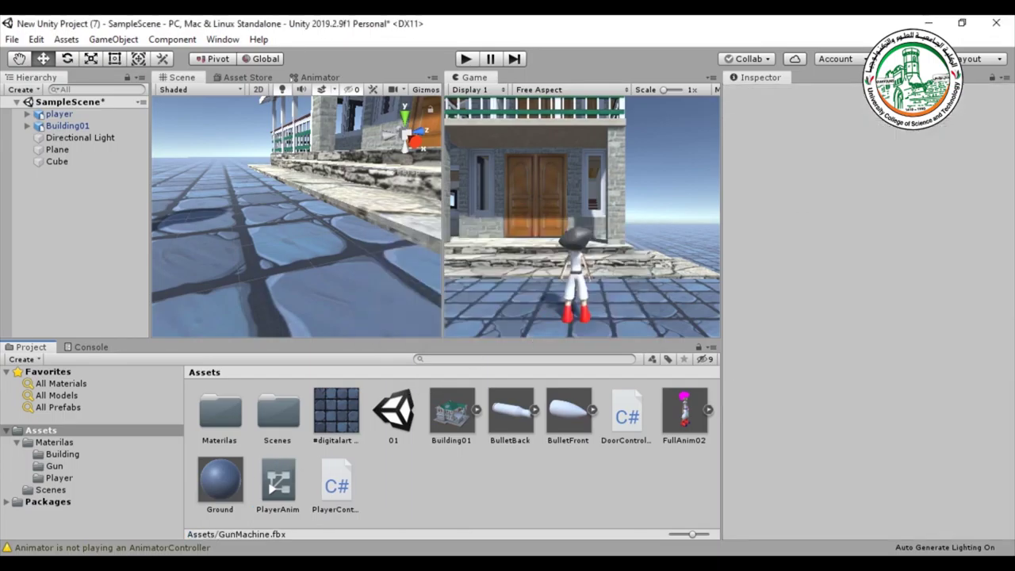
# Switch to Maya and the scene with the GunMachine model.
pyautogui.moveTo(172, 551)
pyautogui.click(206, 515)
pyautogui.click(368, 408)
pyautogui.click(409, 262)
pyautogui.click(13, 39)
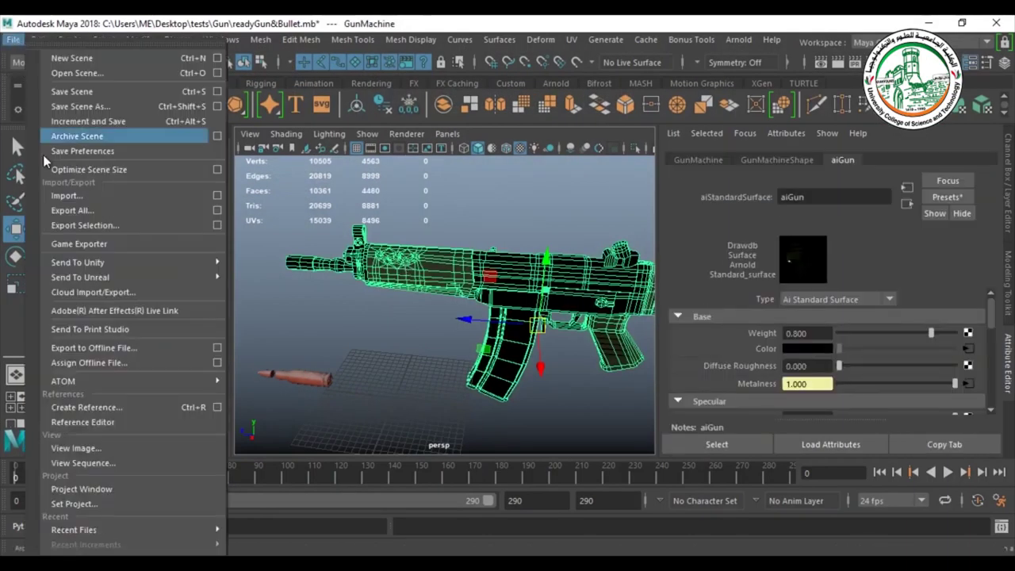
pyautogui.click(59, 243)
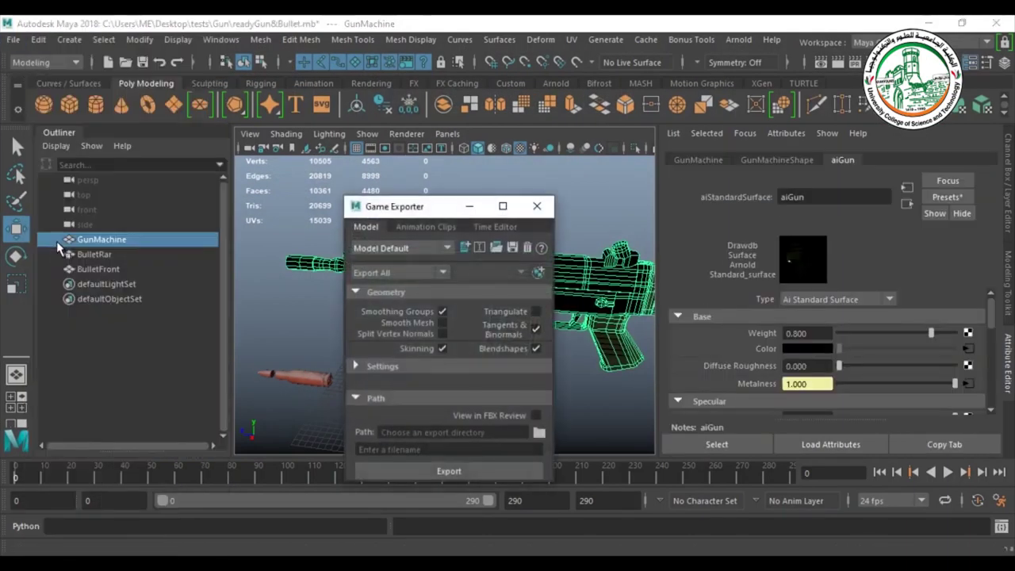
pyautogui.click(537, 206)
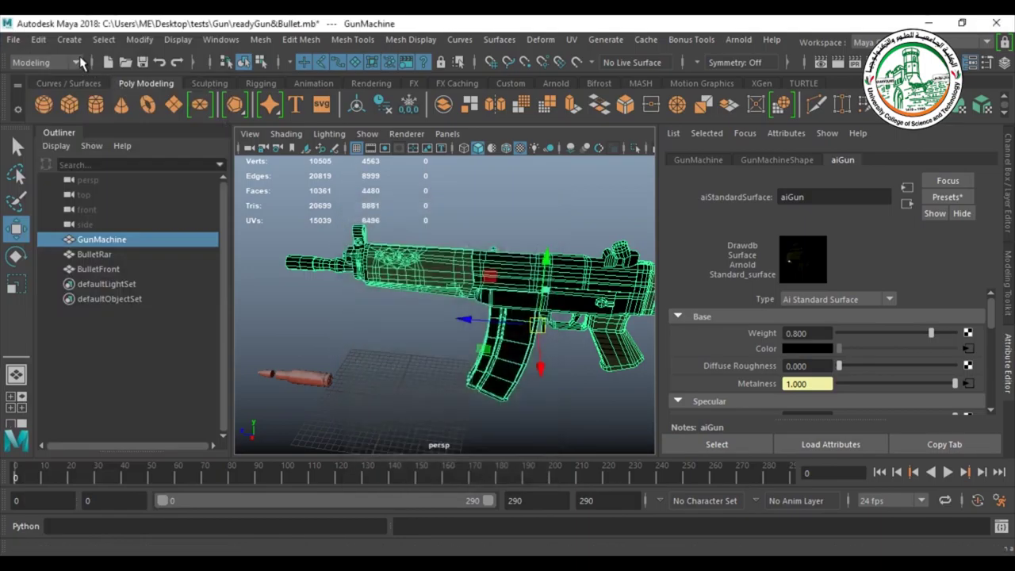
# Export the selected gun as an FBX file named GunMachine into the Assets folder of New Unity Project (7).
pyautogui.click(23, 38)
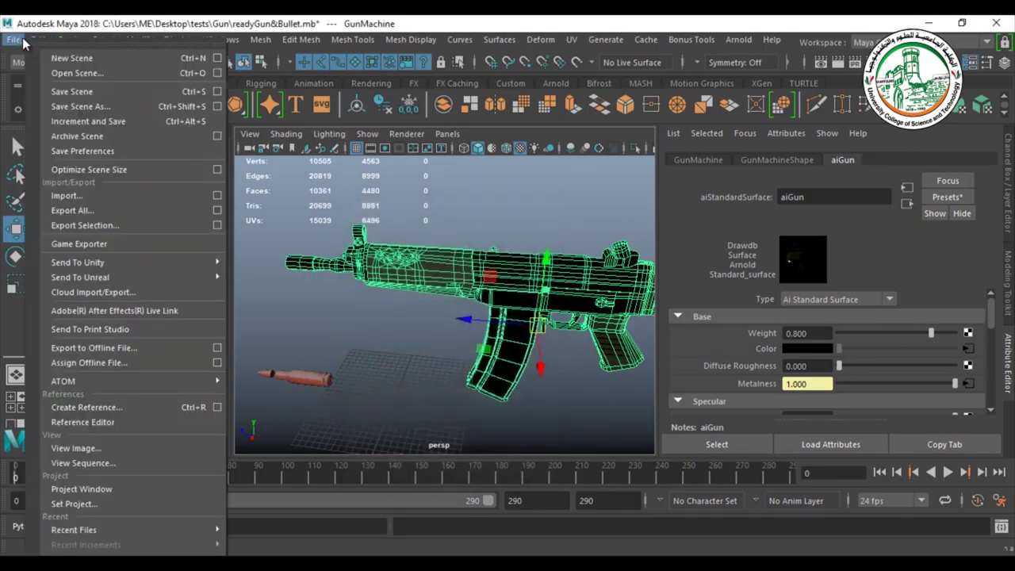
pyautogui.click(81, 226)
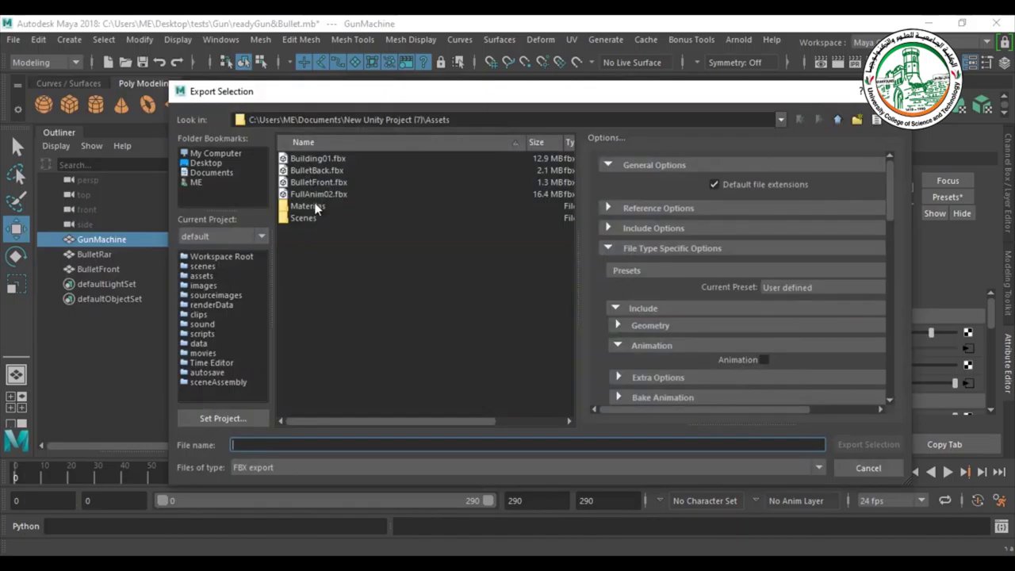
pyautogui.write('GunMachine')
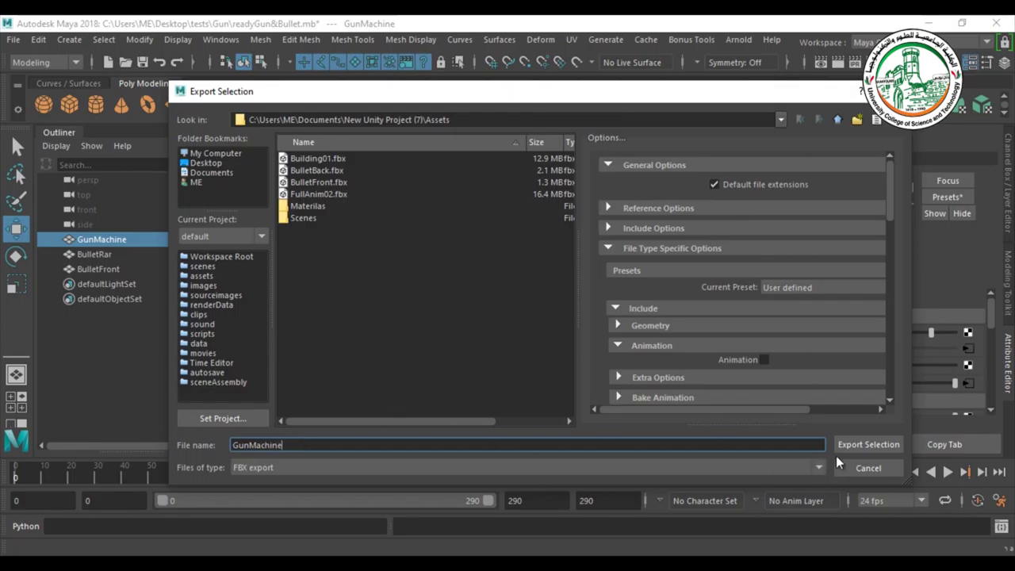
pyautogui.click(864, 445)
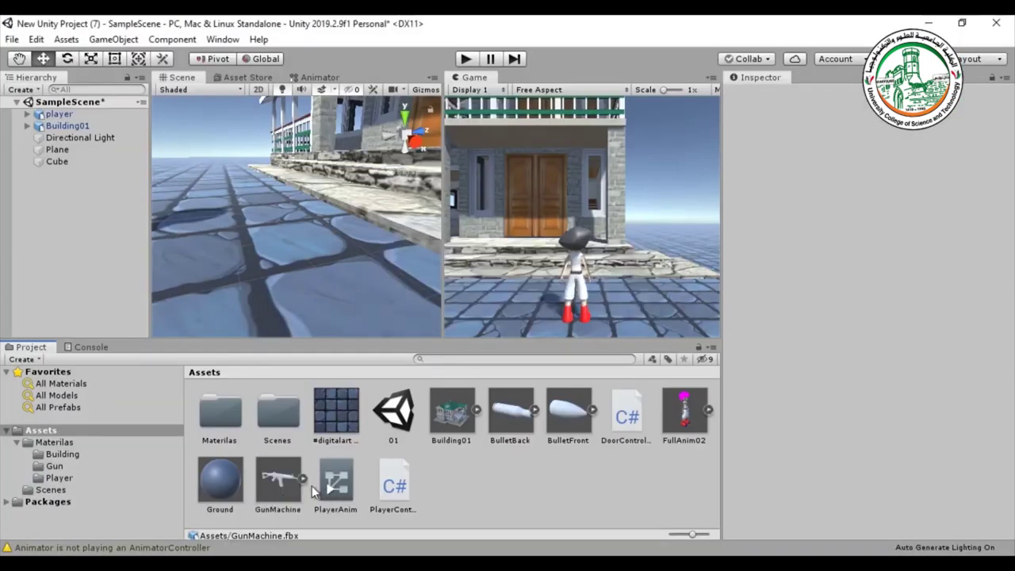
# Switch to Unity and set the Scale Factor of the re-exported GunMachine model to 3.
pyautogui.click(282, 478)
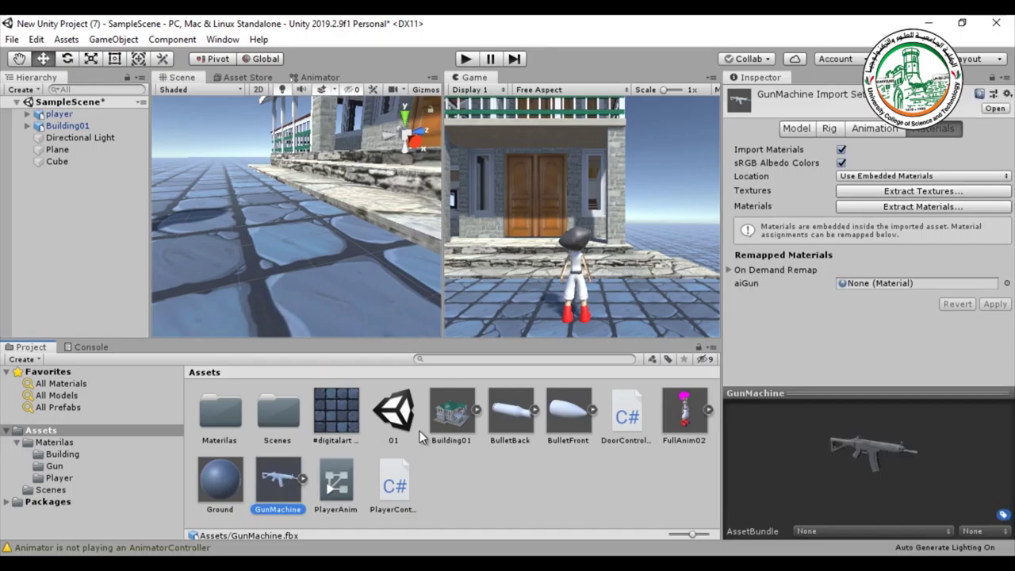
pyautogui.click(795, 130)
pyautogui.click(860, 166)
pyautogui.write('3')
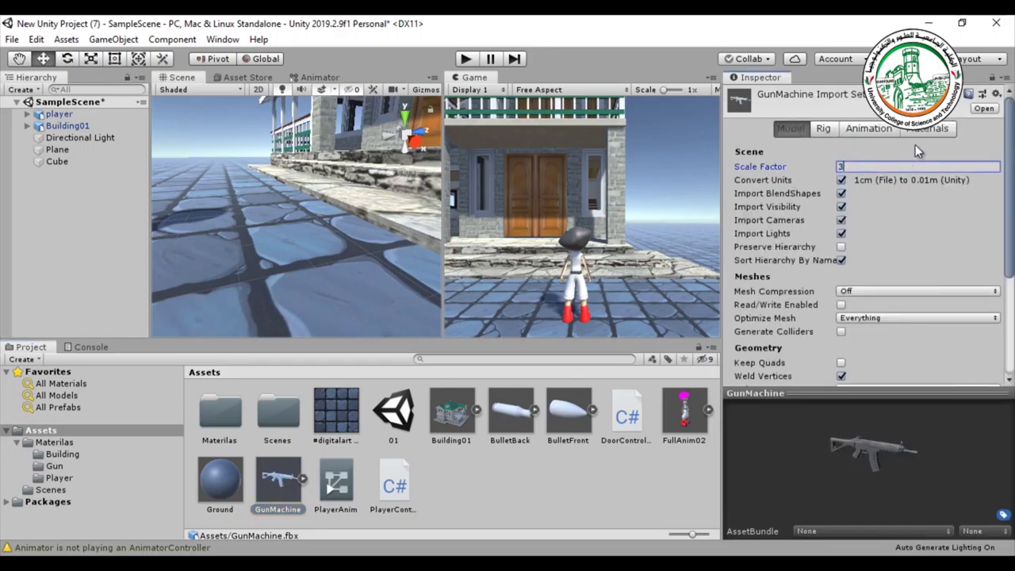
# Extract GunMachine's textures into the Gun folder inside Materilas.
pyautogui.click(922, 129)
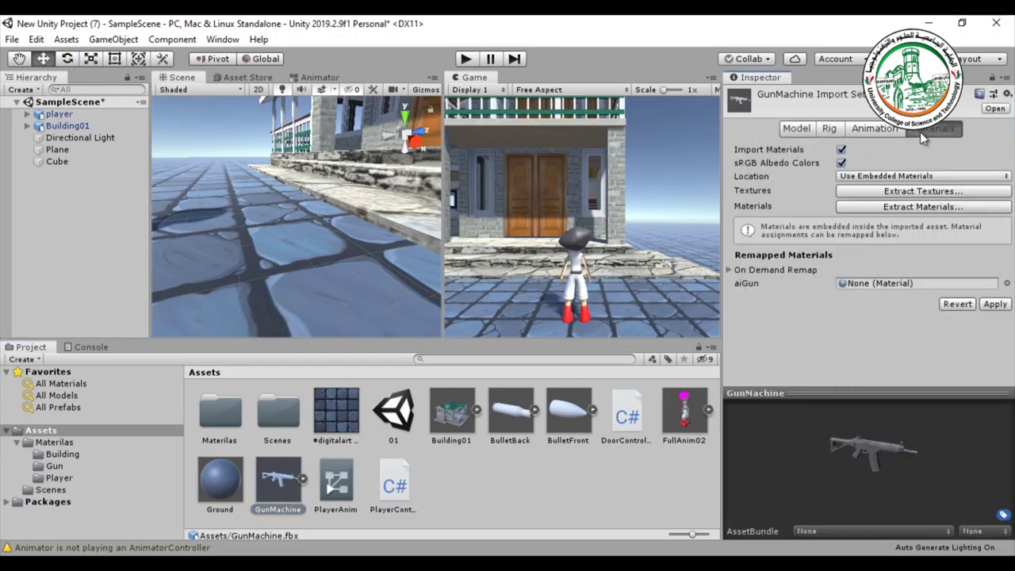
pyautogui.click(904, 196)
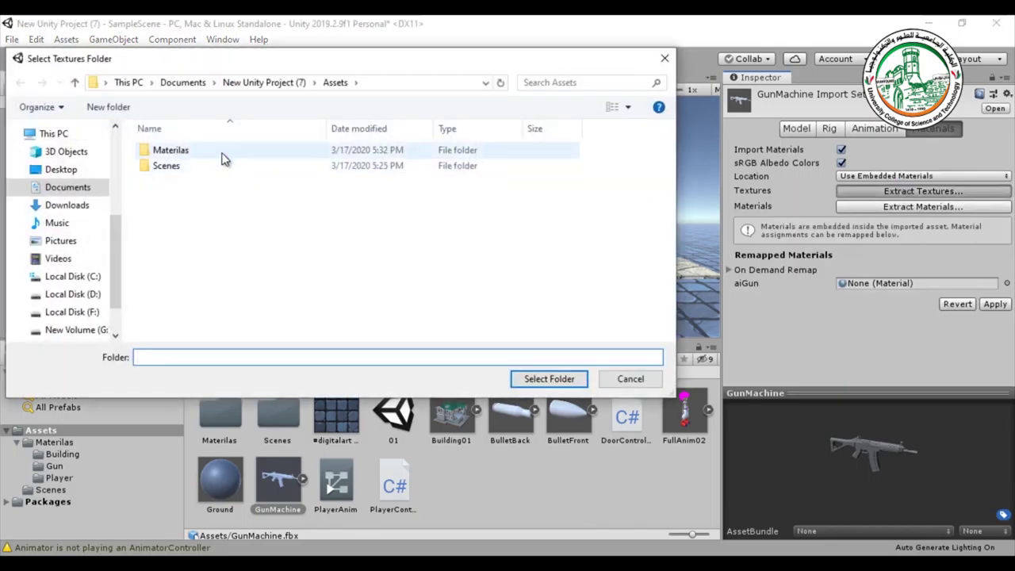
pyautogui.doubleClick(183, 151)
pyautogui.click(162, 166)
pyautogui.doubleClick(163, 167)
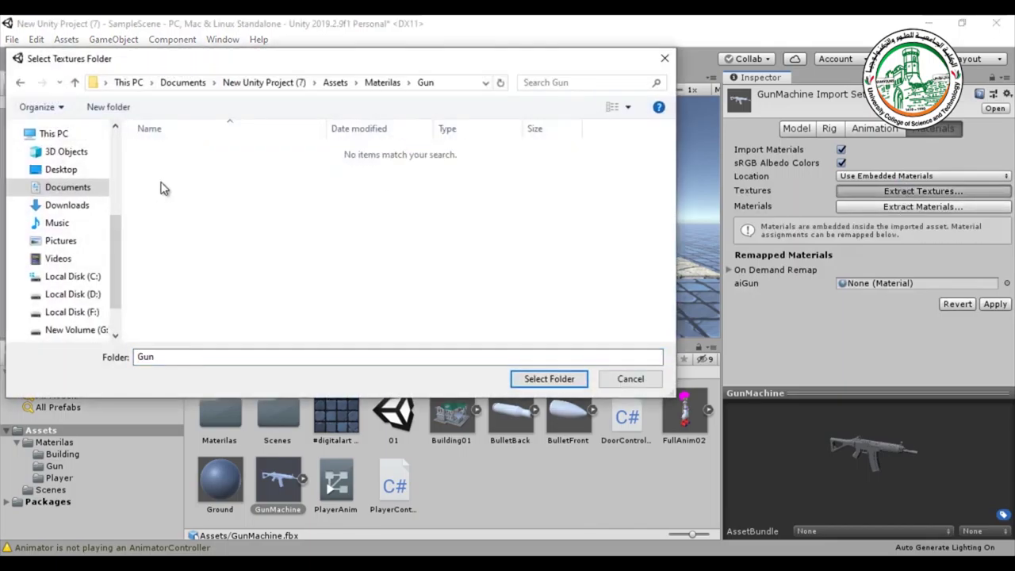
pyautogui.click(547, 379)
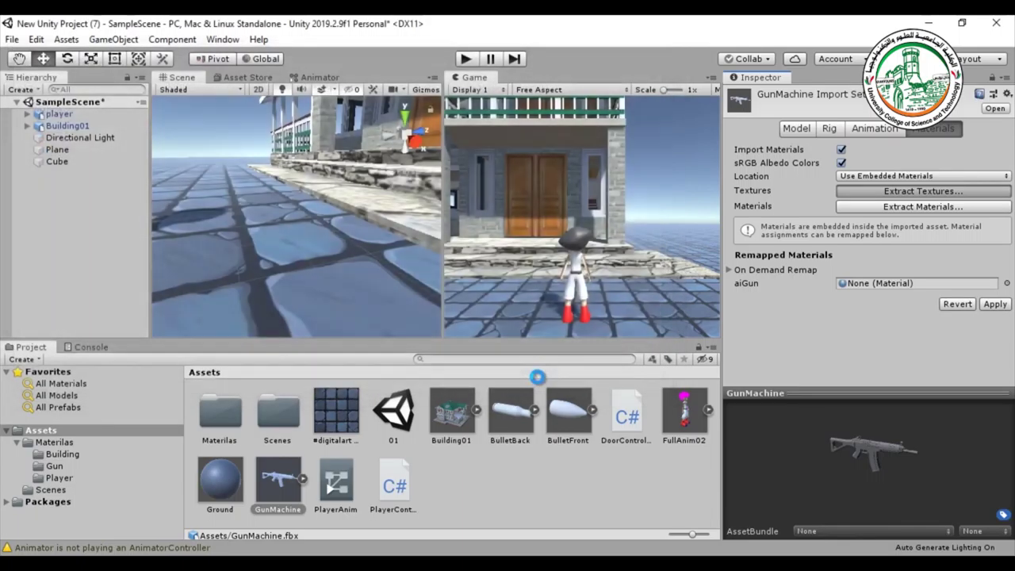
# Extract GunMachine's materials into the Gun folder inside Materilas.
pyautogui.click(869, 208)
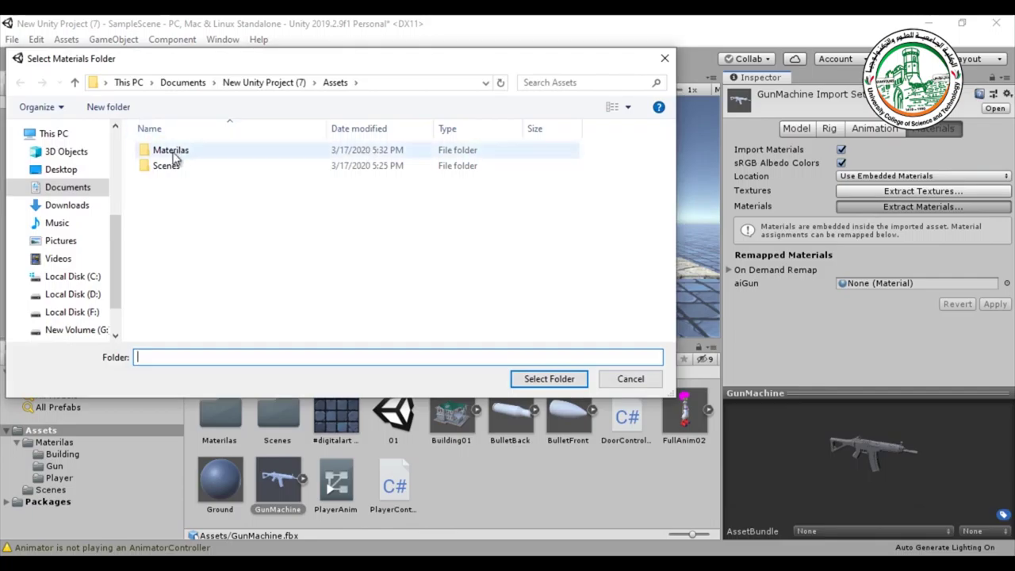
pyautogui.doubleClick(171, 152)
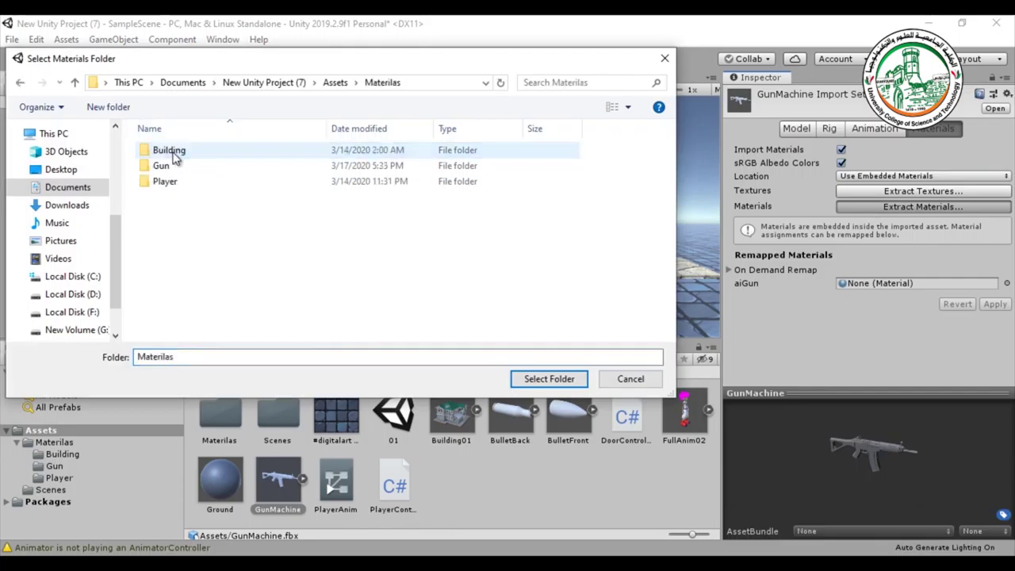
pyautogui.doubleClick(160, 166)
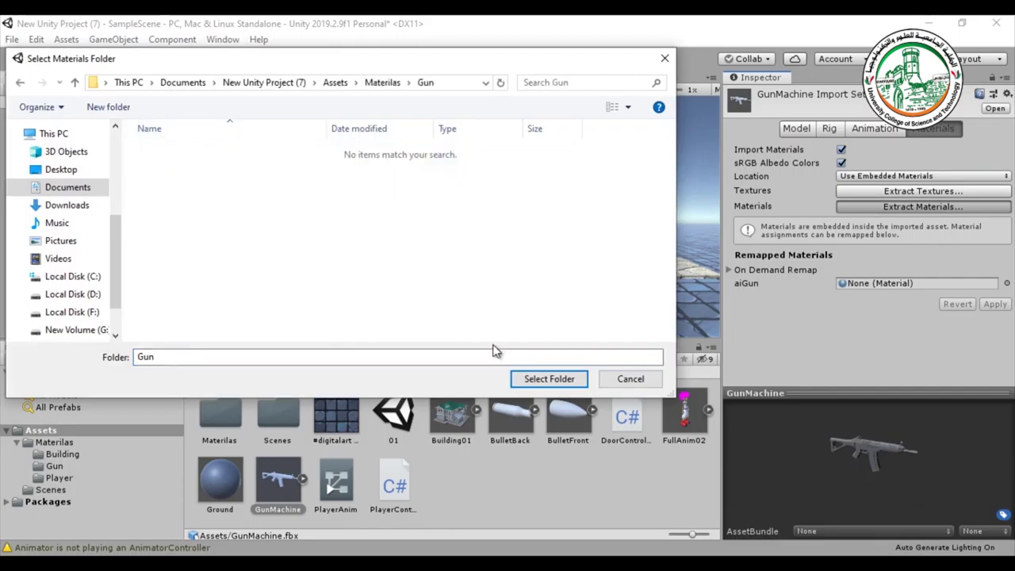
pyautogui.click(546, 378)
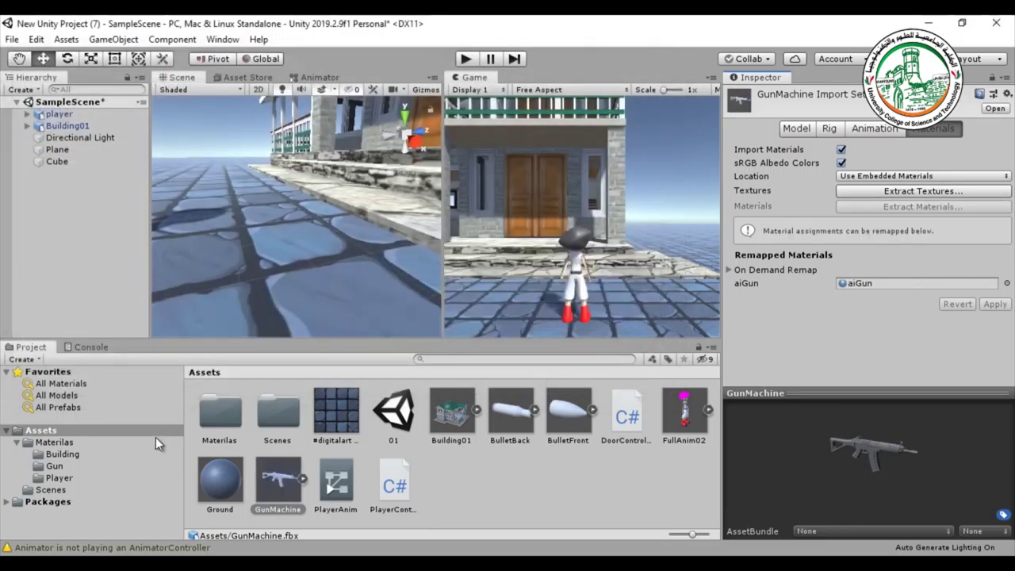
# In the Gun folder, assign the sg553 base, normal and metallic textures to the aiGun material's Albedo, Normal Map and Metallic slots.
pyautogui.doubleClick(228, 417)
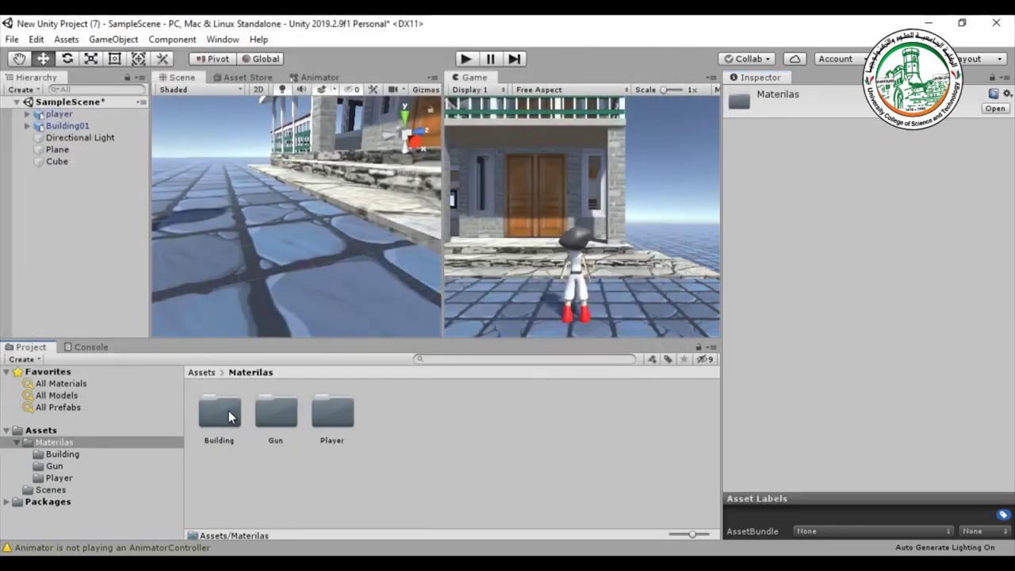
pyautogui.doubleClick(270, 420)
pyautogui.click(271, 418)
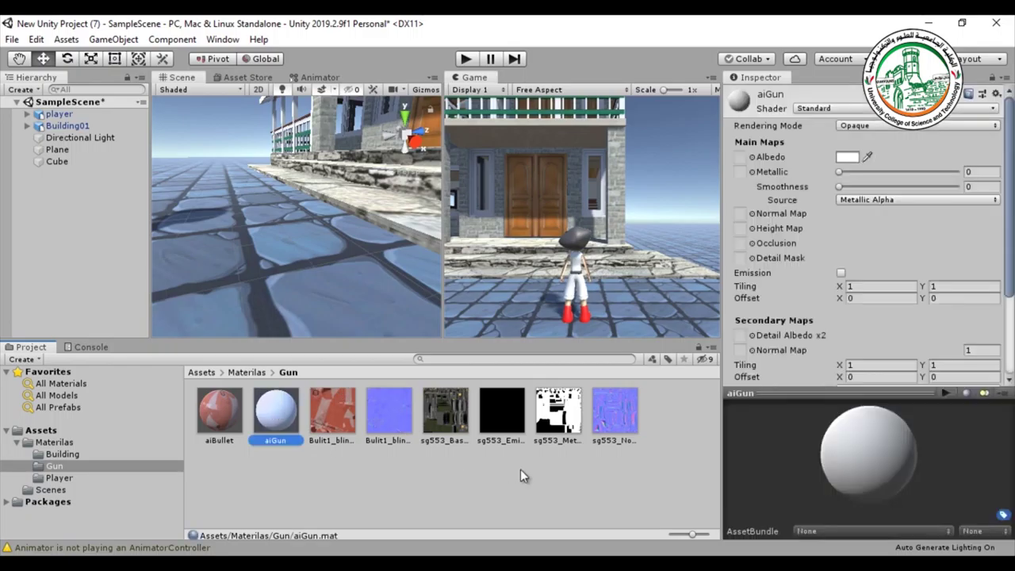
pyautogui.moveTo(452, 417); pyautogui.dragTo(741, 157)
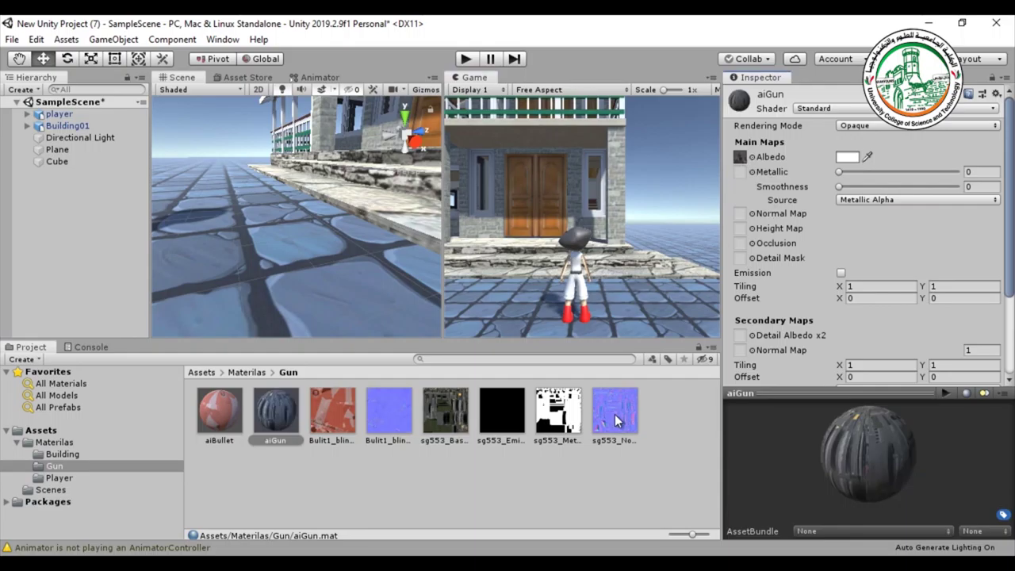
pyautogui.moveTo(617, 421); pyautogui.dragTo(741, 213)
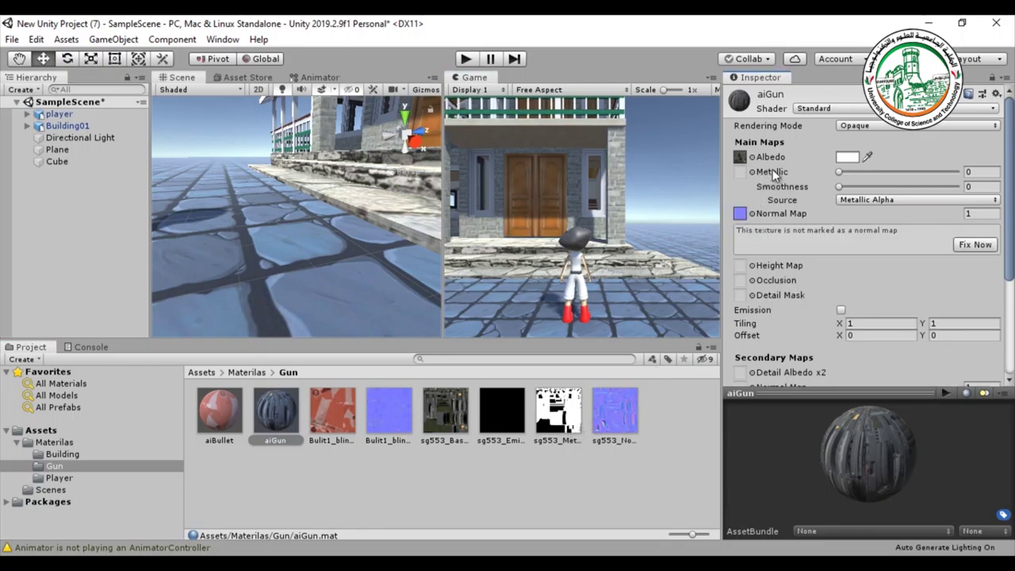
pyautogui.moveTo(559, 410); pyautogui.dragTo(740, 171)
# Place the GunMachine model from Assets in the scene near the building steps and inspect its textures and size against the player.
pyautogui.click(205, 373)
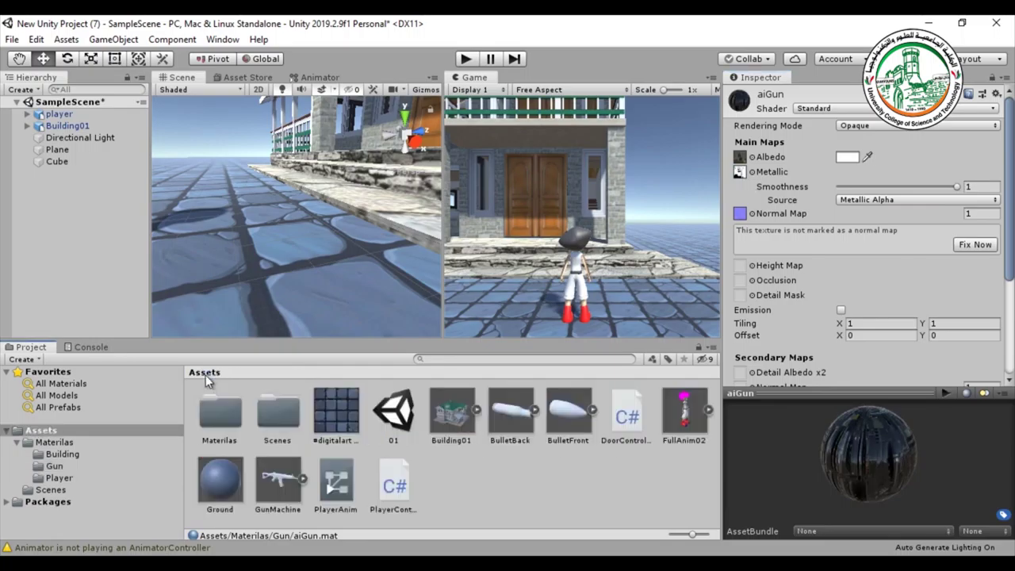
pyautogui.moveTo(279, 480); pyautogui.dragTo(270, 277)
pyautogui.moveTo(272, 224); pyautogui.dragTo(308, 245)
pyautogui.click(315, 272)
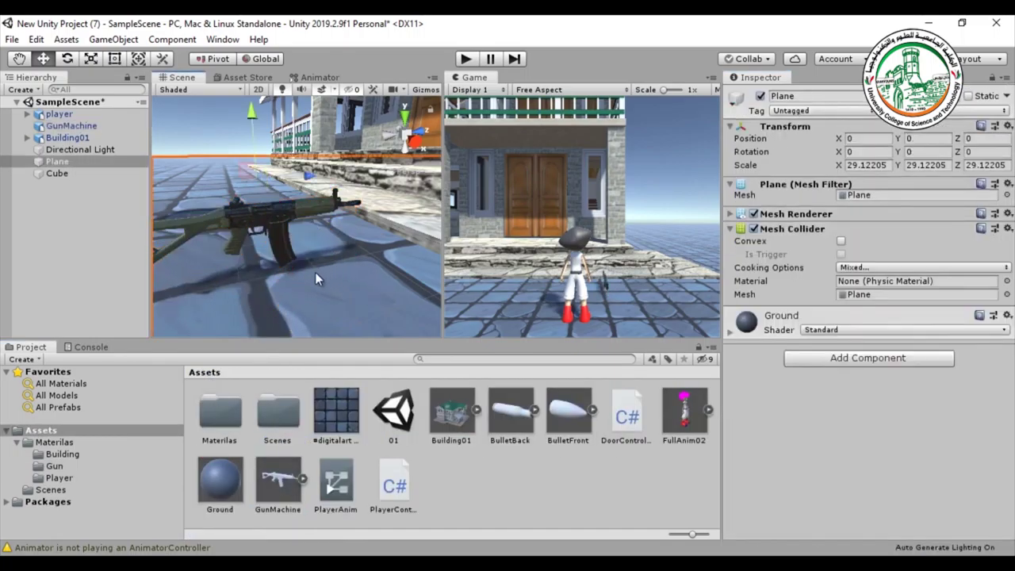
pyautogui.scroll(5, 309, 260)
pyautogui.scroll(-4, 311, 250)
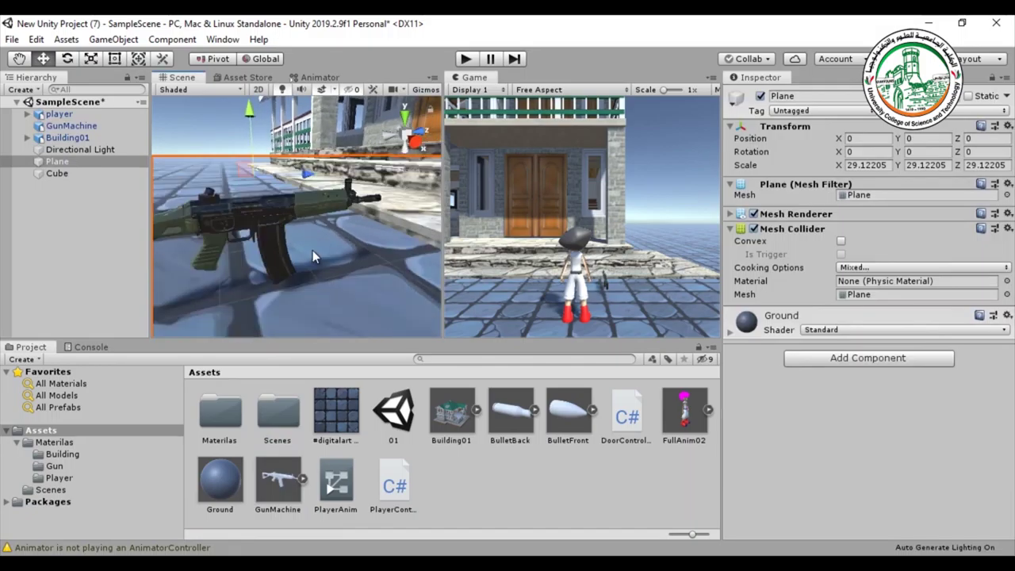
pyautogui.scroll(-1, 312, 250)
pyautogui.scroll(-2, 312, 250)
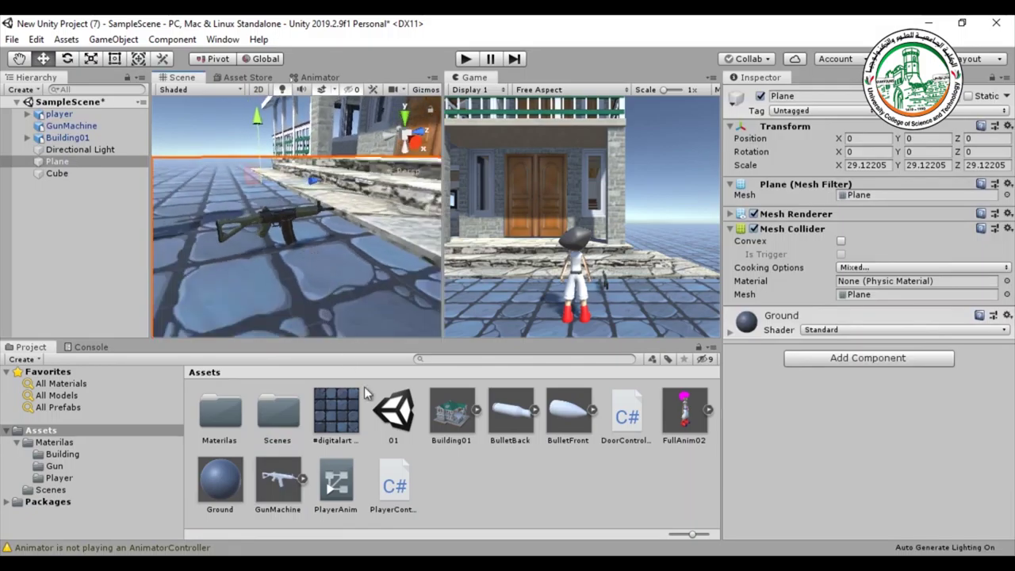
pyautogui.click(501, 482)
pyautogui.scroll(-4, 352, 296)
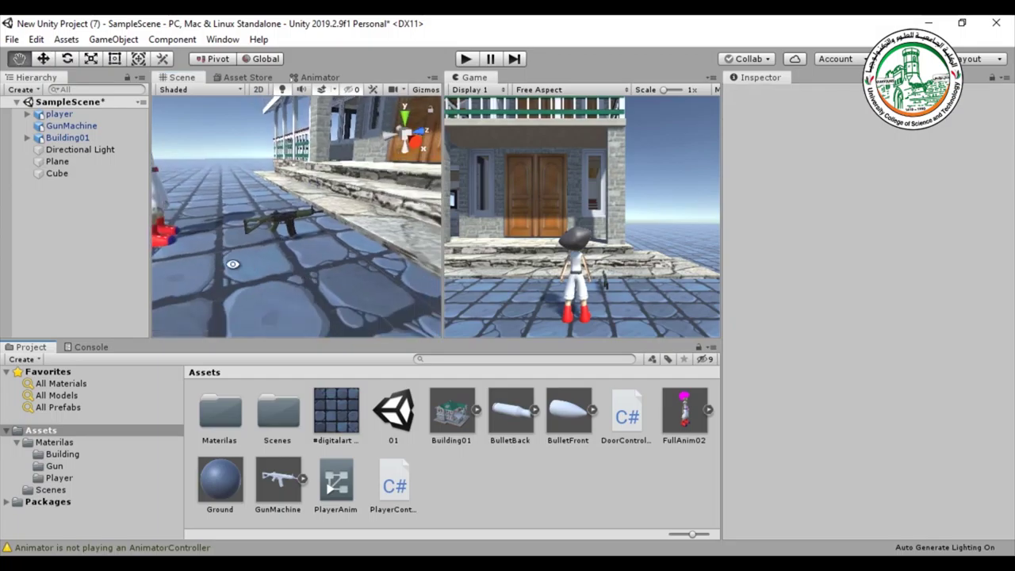
pyautogui.scroll(5, 353, 296)
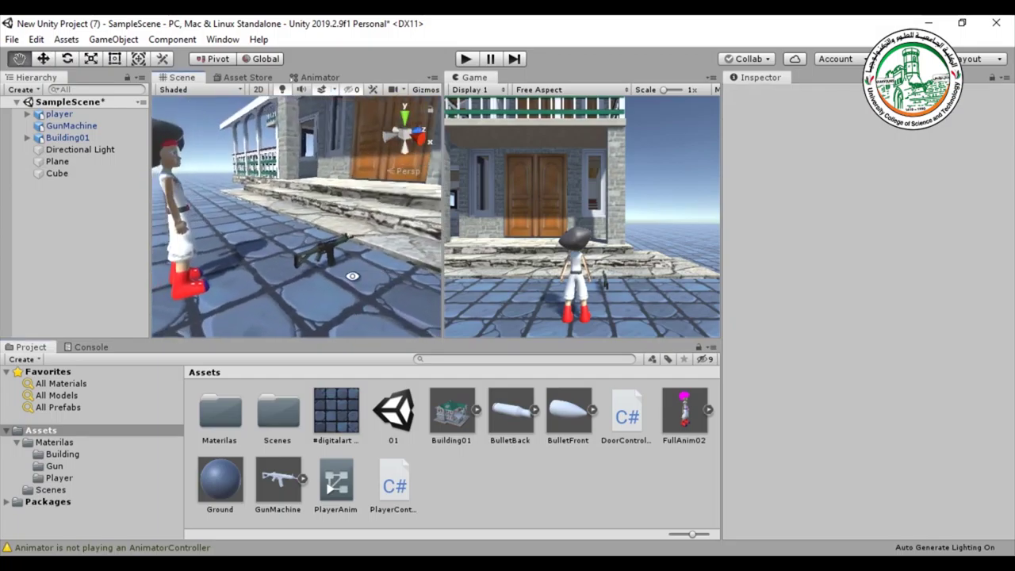
# Raise the GunMachine beside the player to a Y position of about 2.76, and delete it from the scene.
pyautogui.click(341, 255)
pyautogui.moveTo(343, 203); pyautogui.dragTo(384, 297)
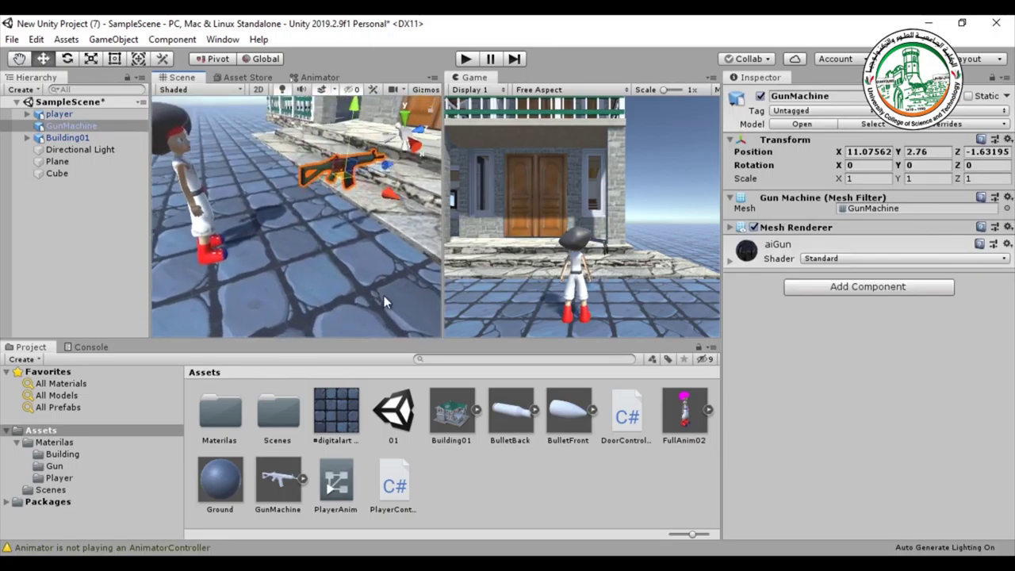
pyautogui.press('Delete')
pyautogui.scroll(2, 354, 284)
pyautogui.keyDown('alt'); pyautogui.moveTo(354, 284); pyautogui.dragTo(218, 209); pyautogui.keyUp('alt')
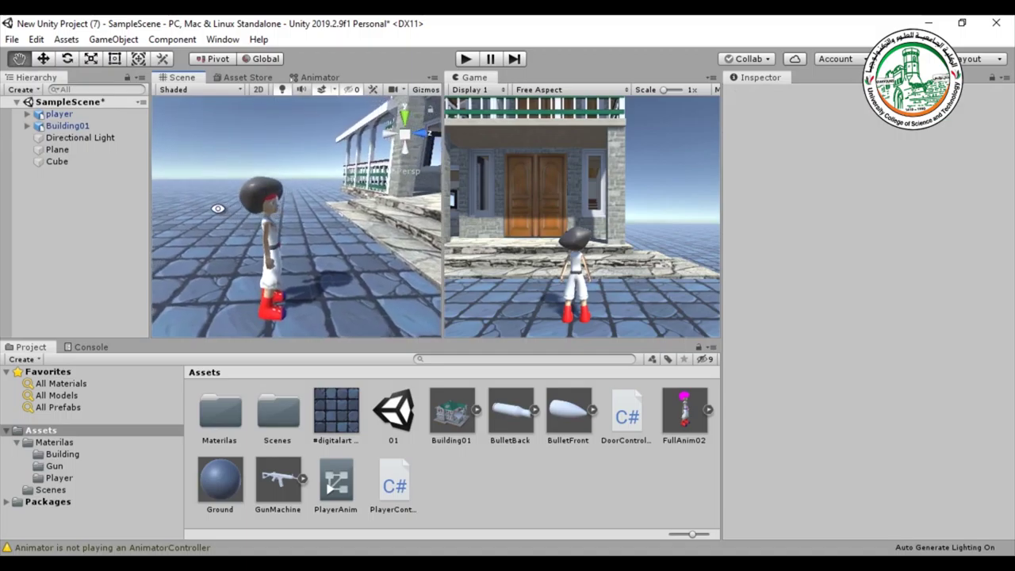